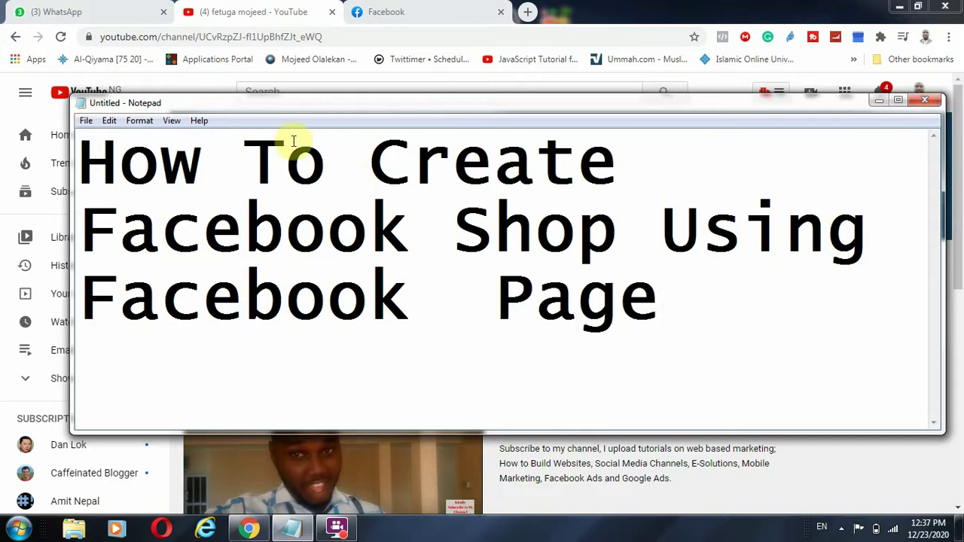
# Remove the extra space before 'Page' in the Notepad title.
pyautogui.moveTo(619, 221); pyautogui.dragTo(440, 229)
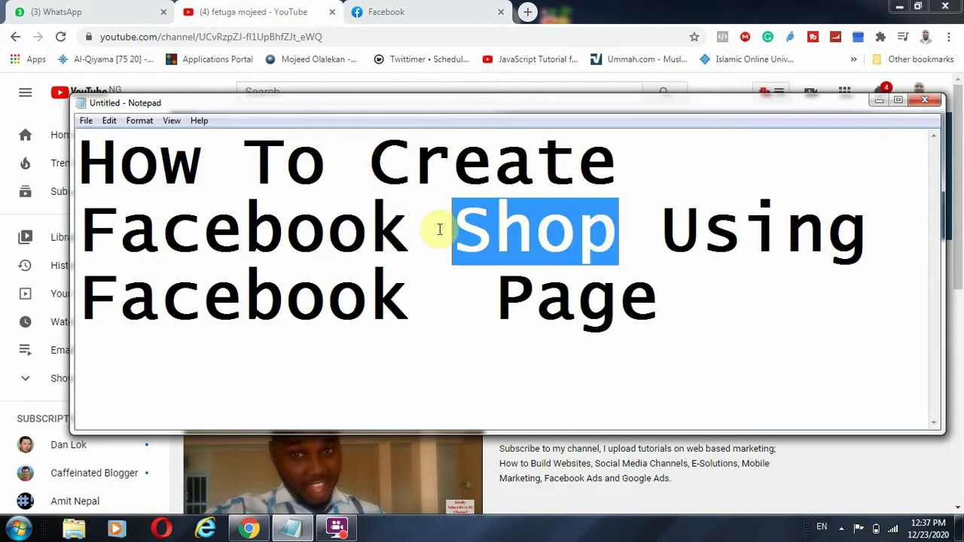
pyautogui.click(496, 294)
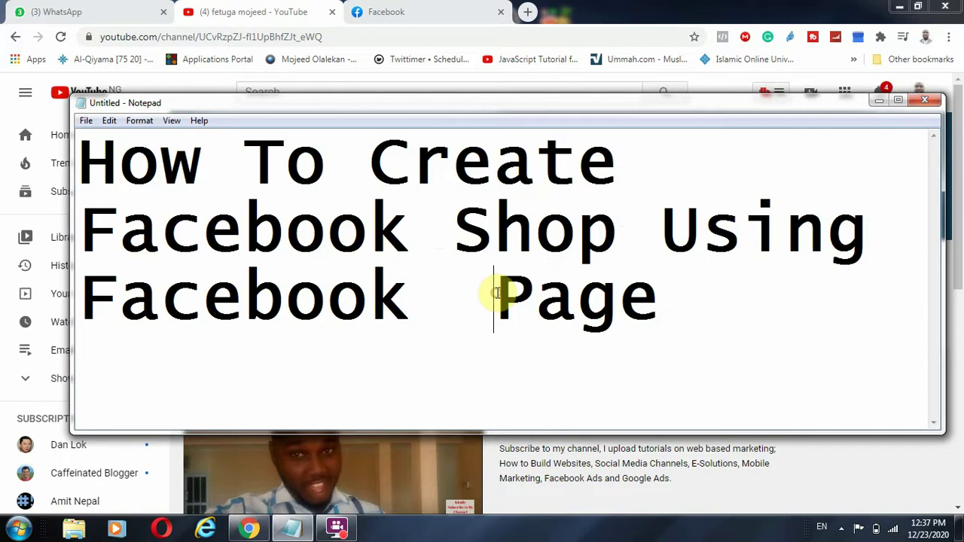
pyautogui.press('BackSpace')
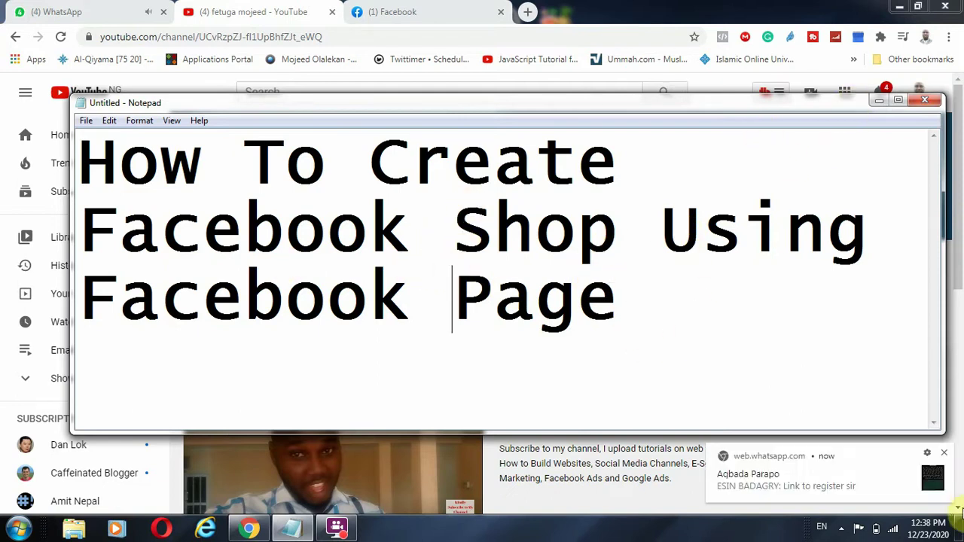
# Dismiss the WhatsApp notification, bring the YouTube channel forward, and close the WhatsApp tab.
pyautogui.click(945, 456)
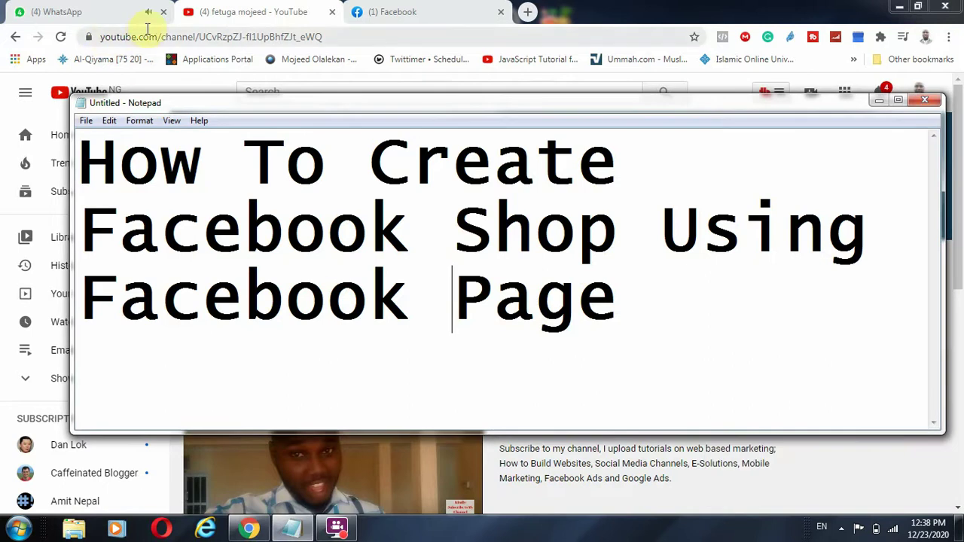
pyautogui.click(188, 17)
pyautogui.click(163, 12)
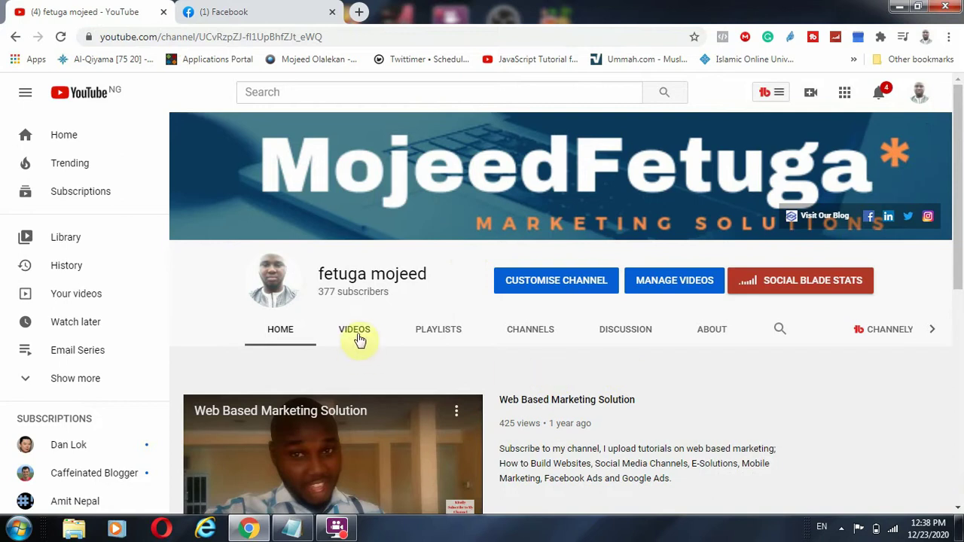
# Browse the YouTube channel's Uploads and Created playlists, then switch to the Facebook feed.
pyautogui.scroll(-7, 436, 352)
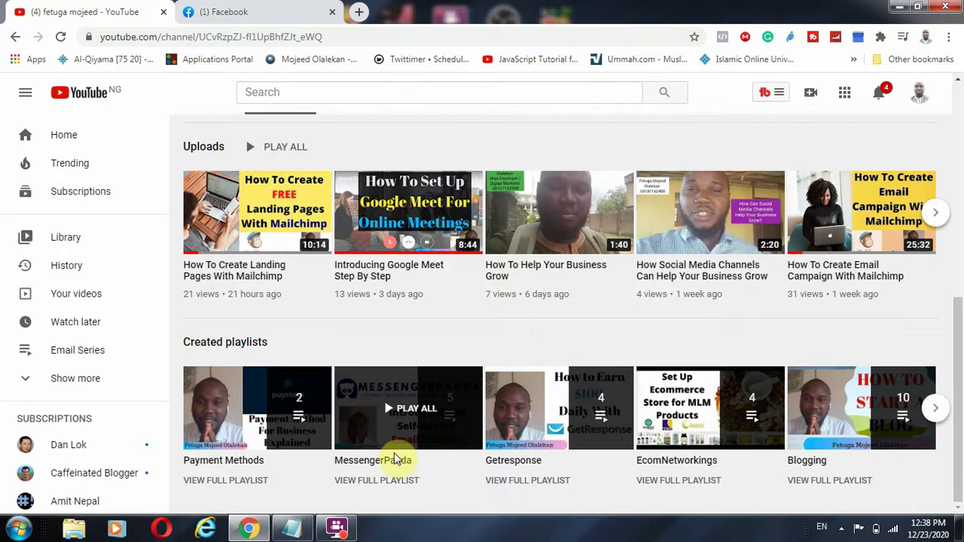
pyautogui.scroll(6, 394, 457)
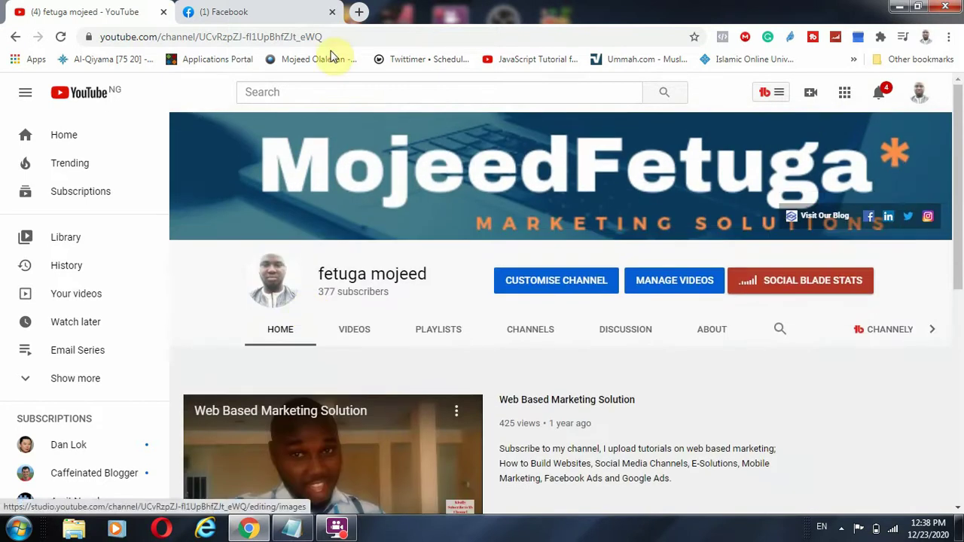
pyautogui.click(278, 11)
pyautogui.scroll(8, 452, 316)
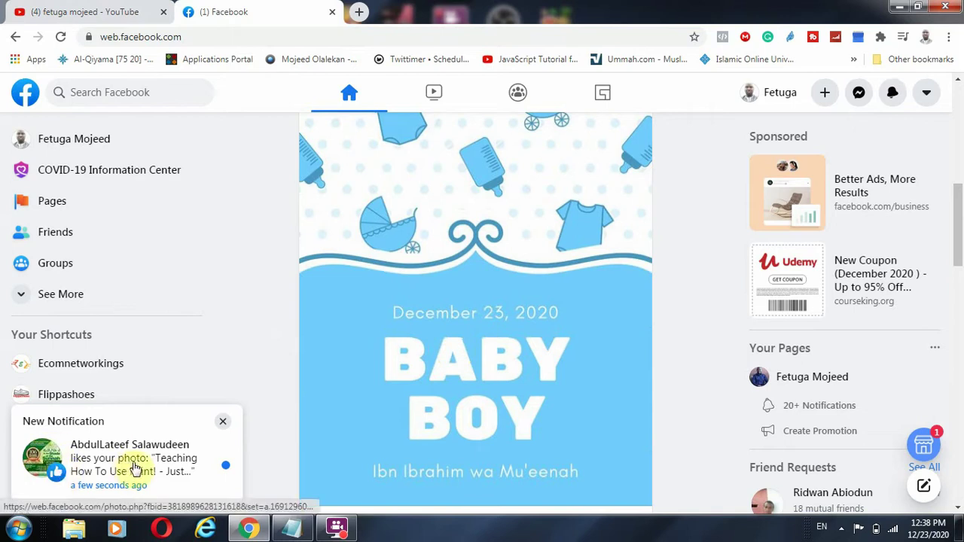
# Scroll the Facebook feed up to the stories bar and bring the Notepad title note forward.
pyautogui.scroll(5, 714, 312)
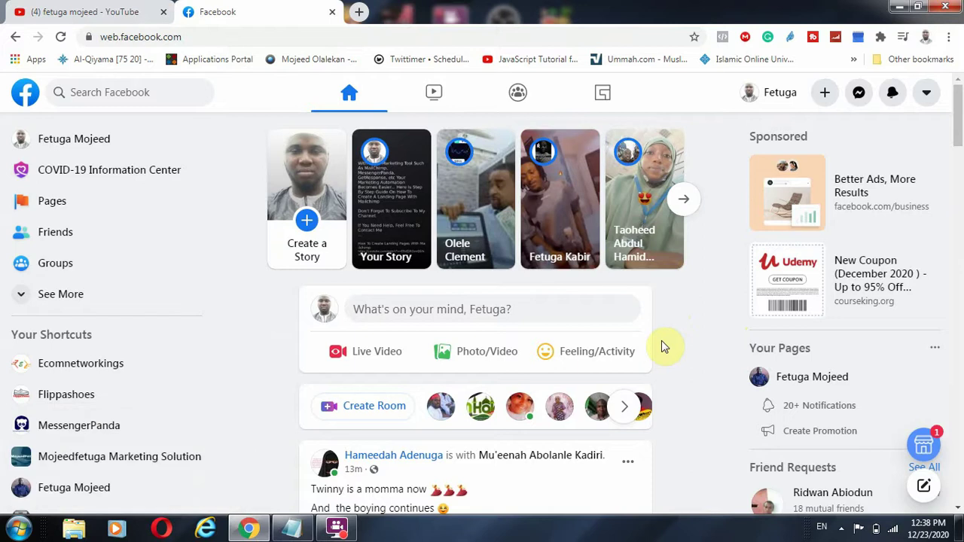
pyautogui.hotkey('alt', 'Tab')
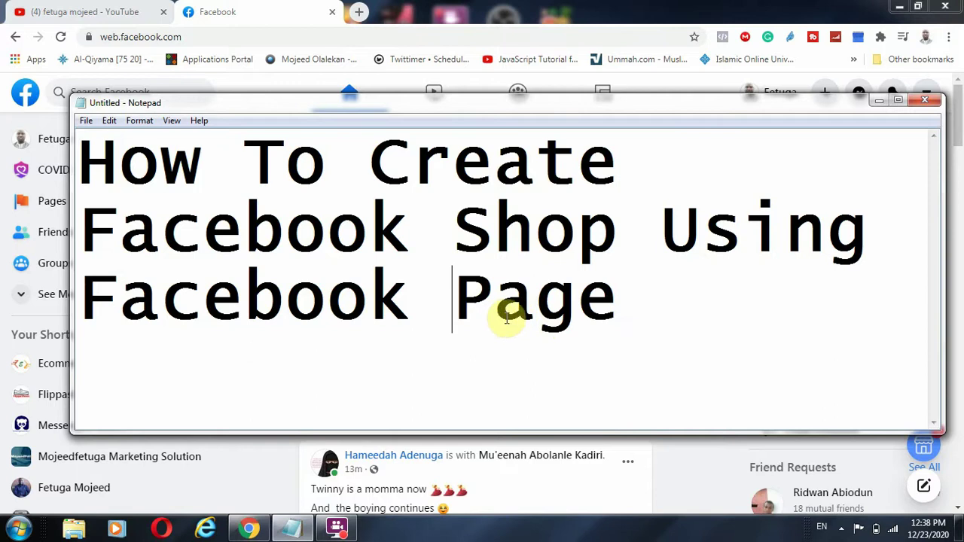
# Below the Notepad title, add the lines 'Facebook Account' and 'Facebook Page'.
pyautogui.click(644, 327)
pyautogui.press('Return')
pyautogui.press('Return')
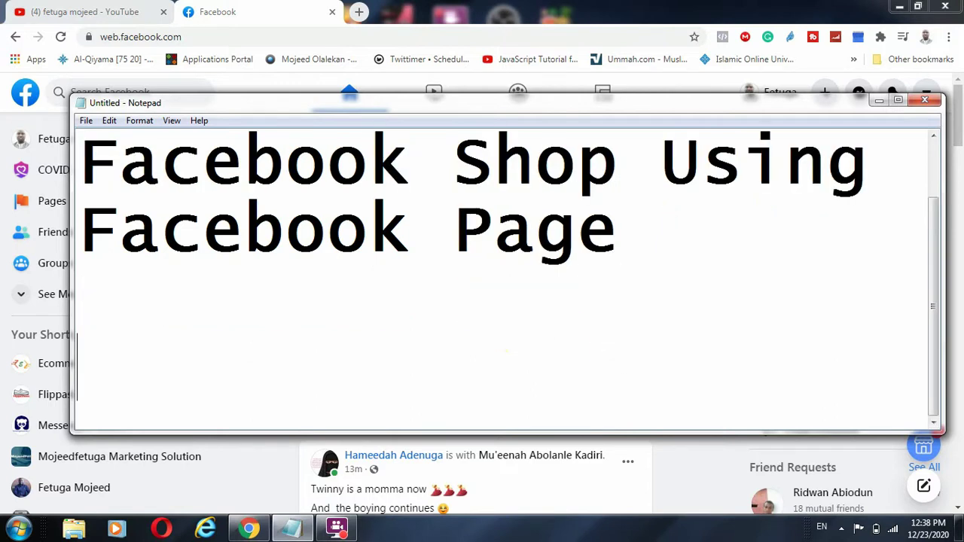
pyautogui.write('Faceboo')
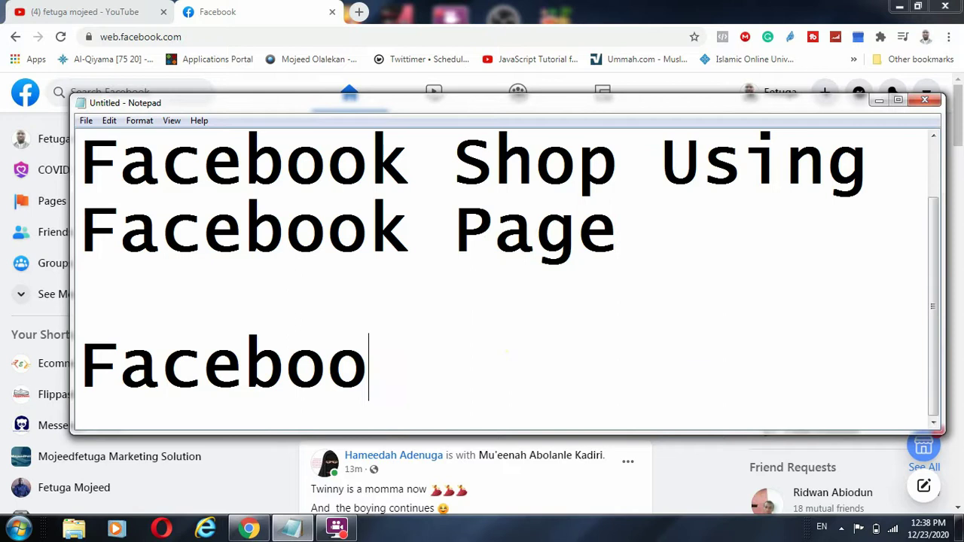
pyautogui.write('k Account')
pyautogui.press('Return')
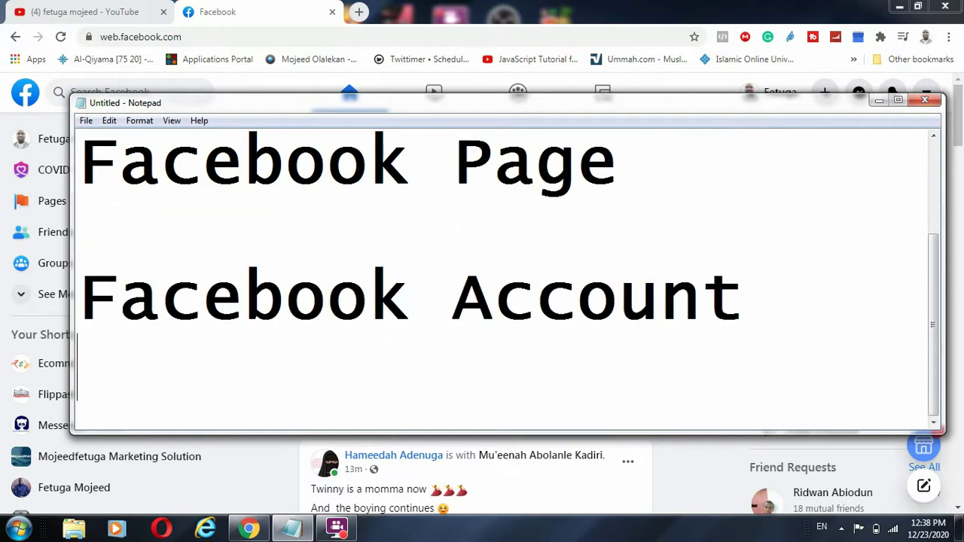
pyautogui.write('Facebook Page')
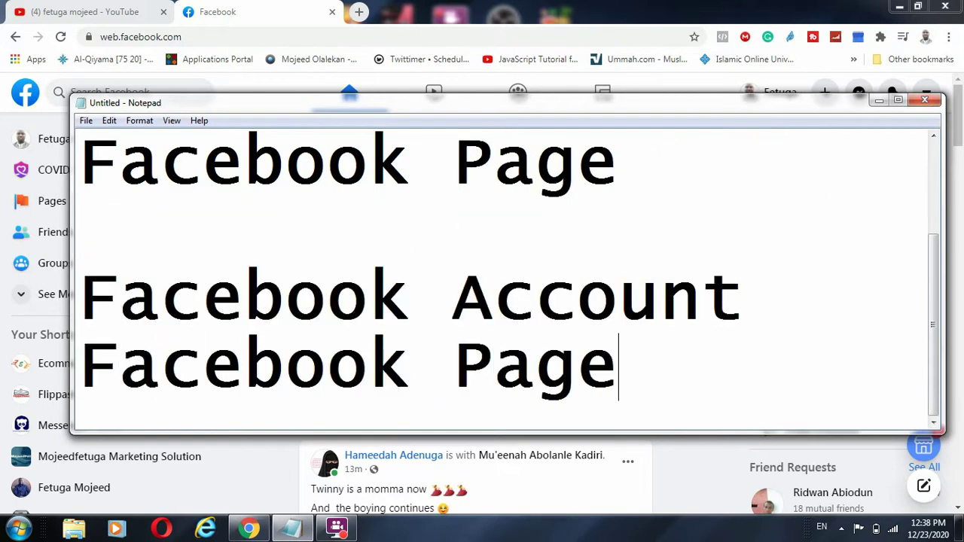
pyautogui.press('Return')
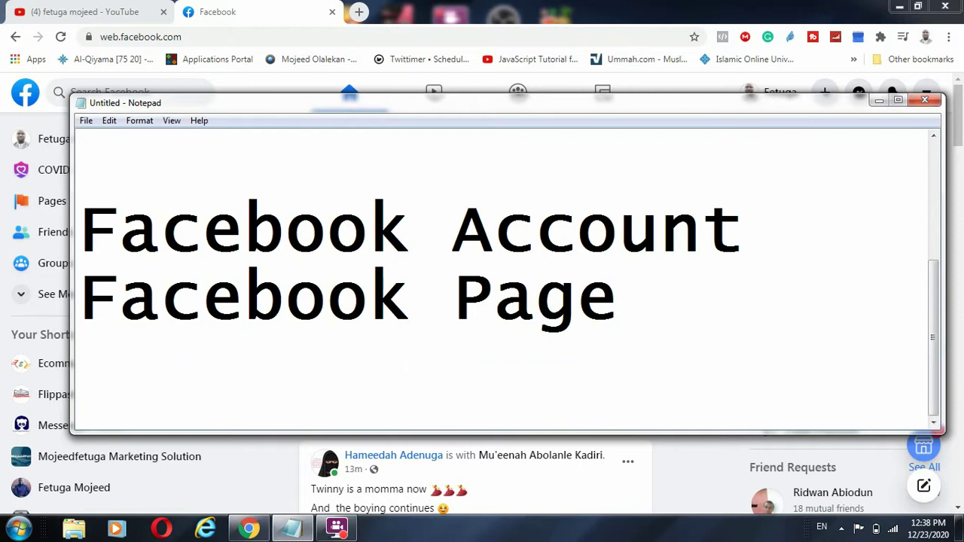
# Add 'Facebook Ads' and 'Facebook Business Account' lines, then return to the Facebook feed.
pyautogui.write('Face')
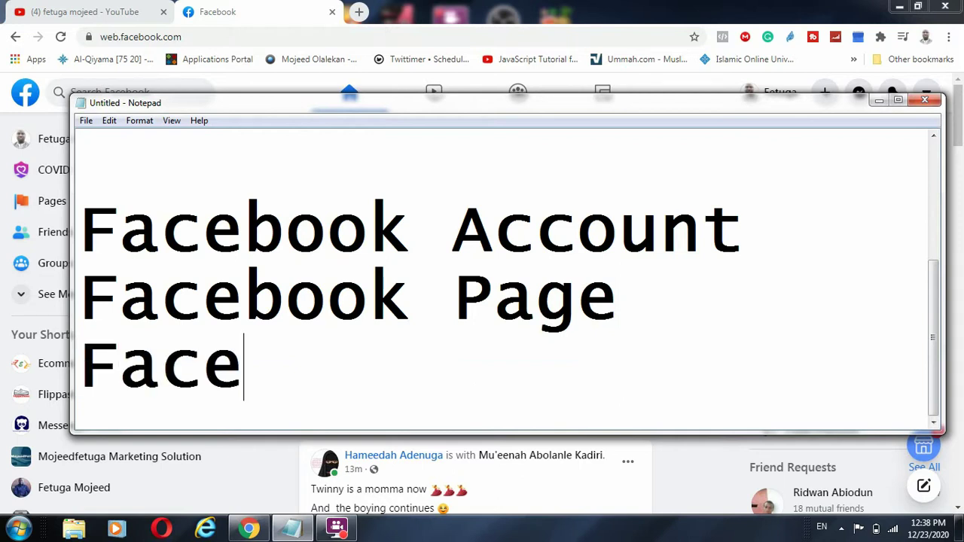
pyautogui.write('book Ads')
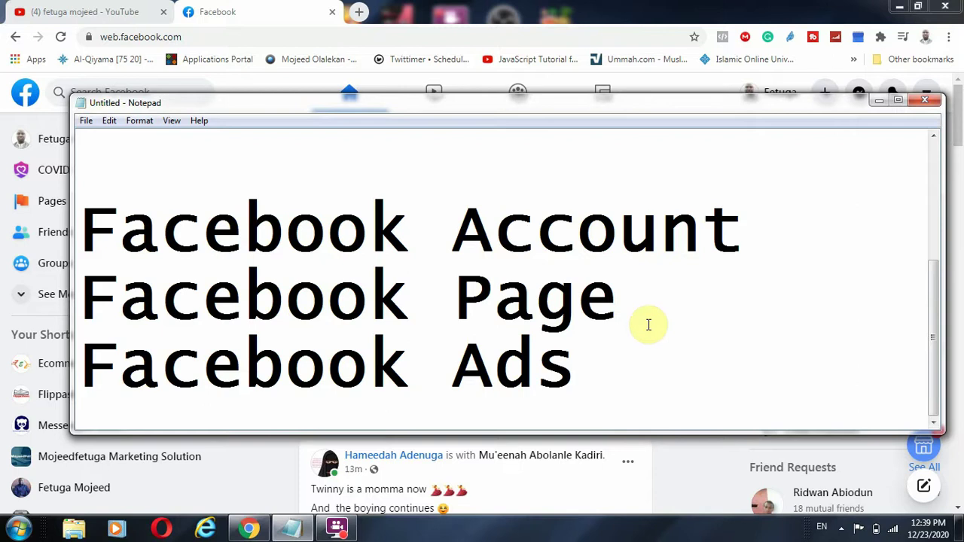
pyautogui.press('Return')
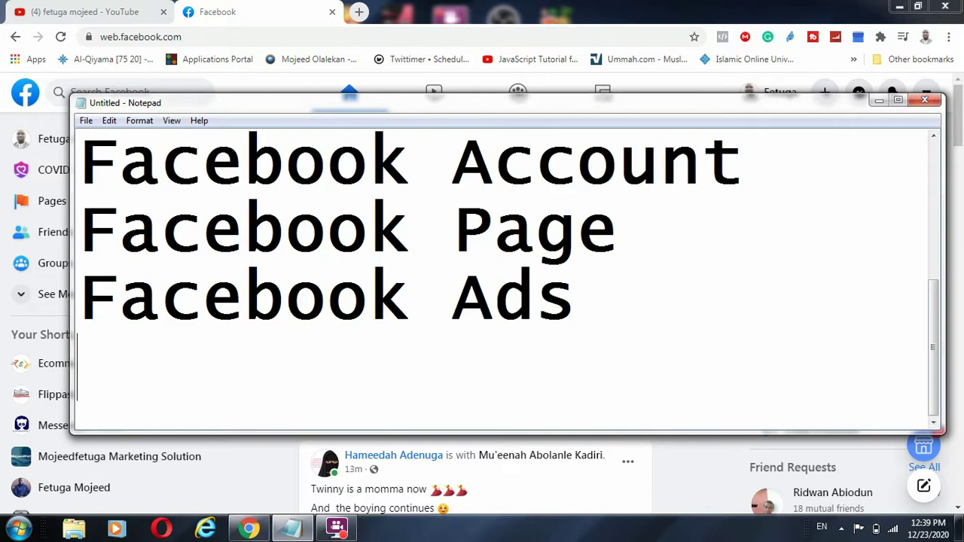
pyautogui.write('Facbeook')
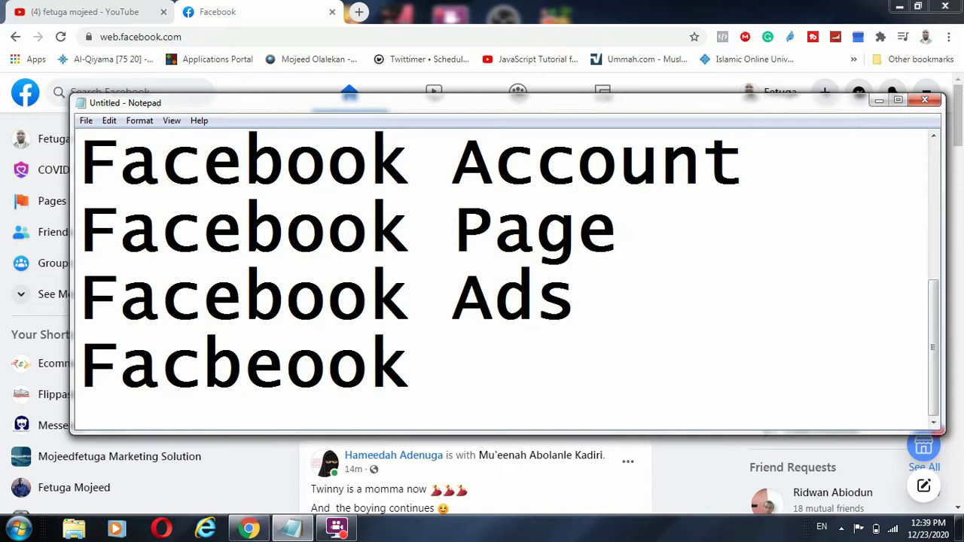
pyautogui.press('BackSpace')
pyautogui.press('BackSpace')
pyautogui.press('BackSpace')
pyautogui.press('BackSpace')
pyautogui.press('BackSpace')
pyautogui.write('eboo')
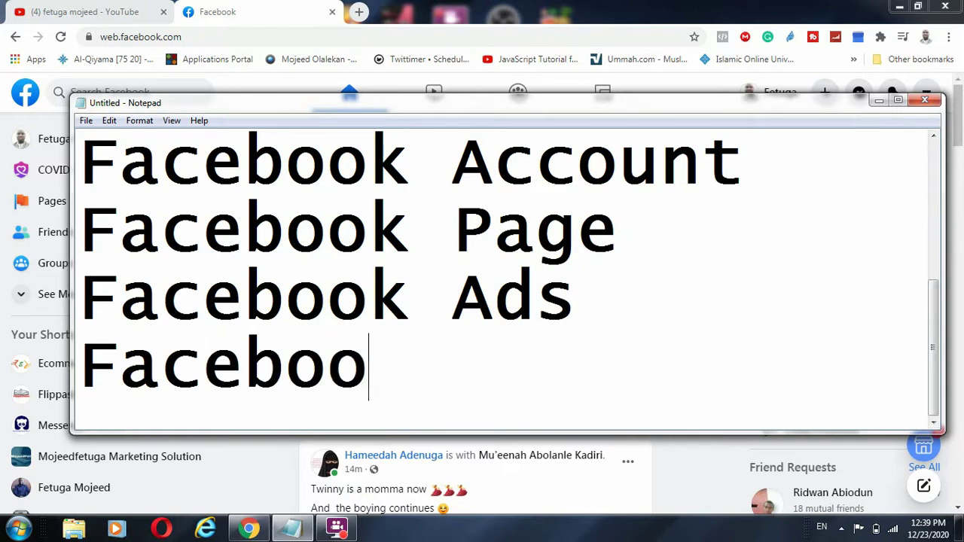
pyautogui.write('k Buis')
pyautogui.press('BackSpace')
pyautogui.press('BackSpace')
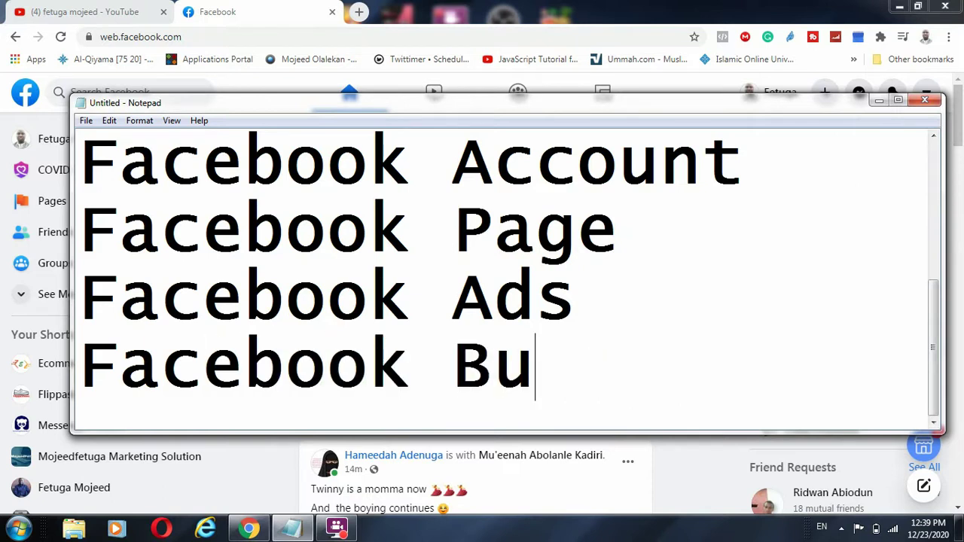
pyautogui.write('siness')
pyautogui.press('Return')
pyautogui.write('Accou')
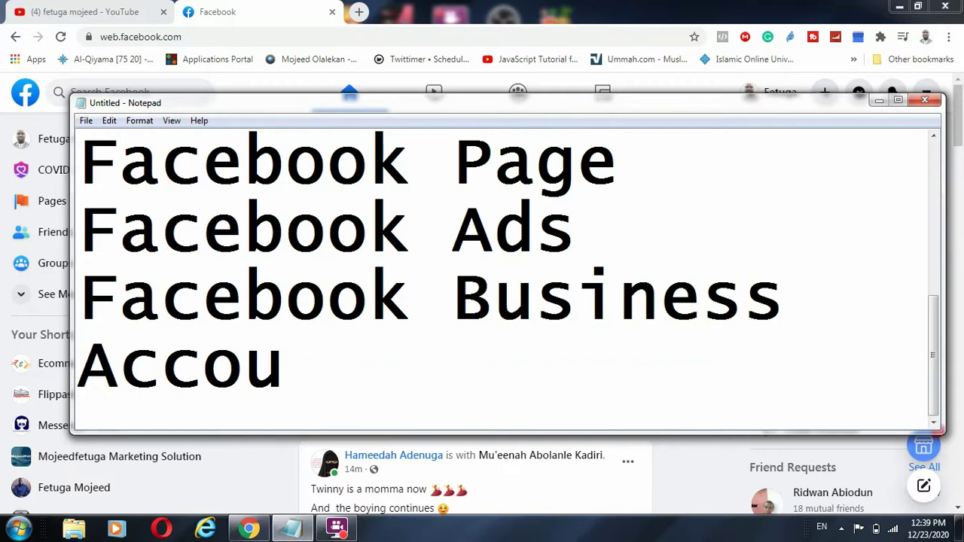
pyautogui.write('nt \\')
pyautogui.press('BackSpace')
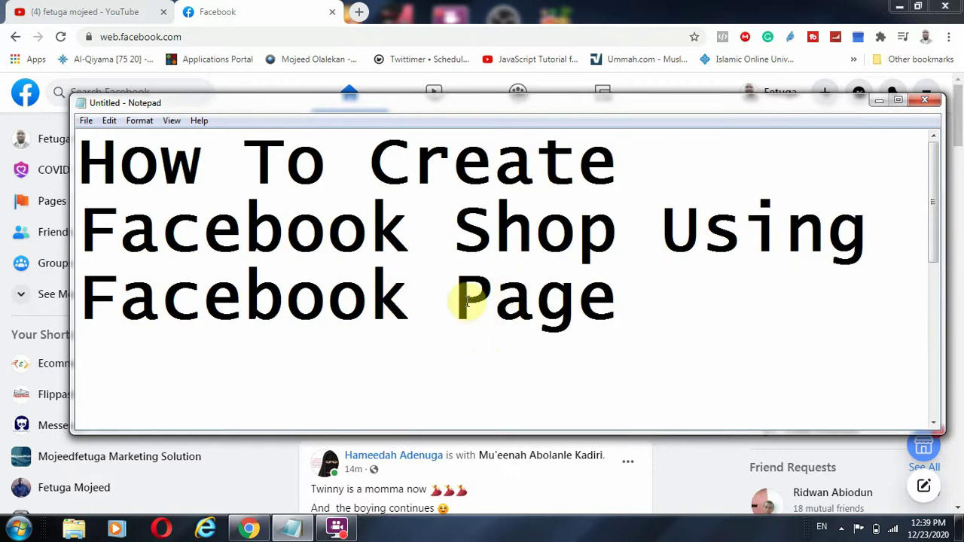
pyautogui.moveTo(454, 301); pyautogui.dragTo(644, 309)
pyautogui.click(682, 471)
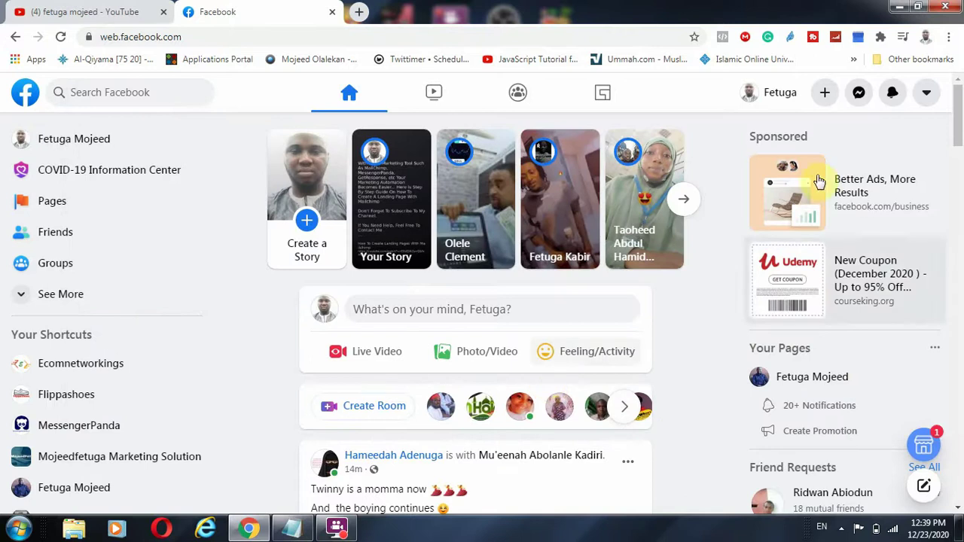
# Glance at the + Create menu without choosing anything, then open Pages from the left sidebar.
pyautogui.click(826, 96)
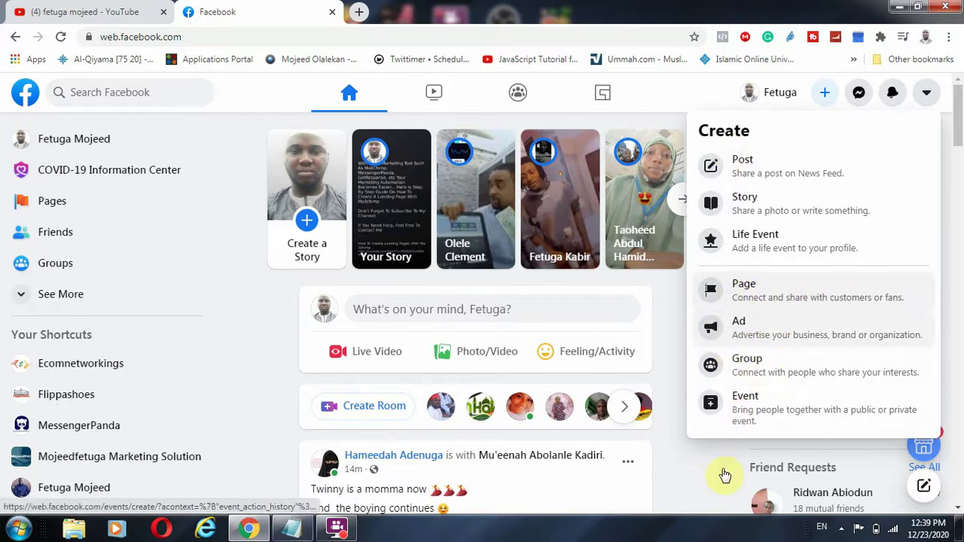
pyautogui.click(684, 460)
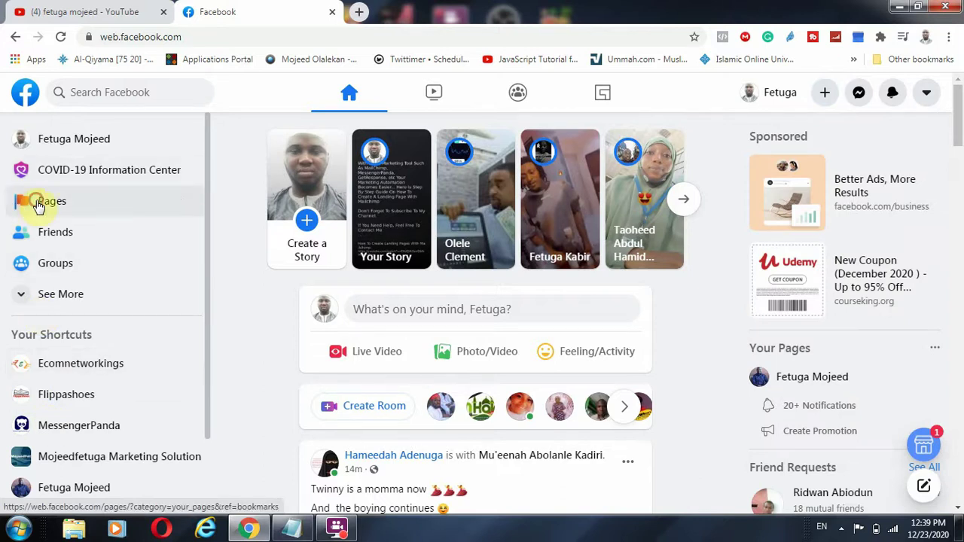
pyautogui.click(39, 205)
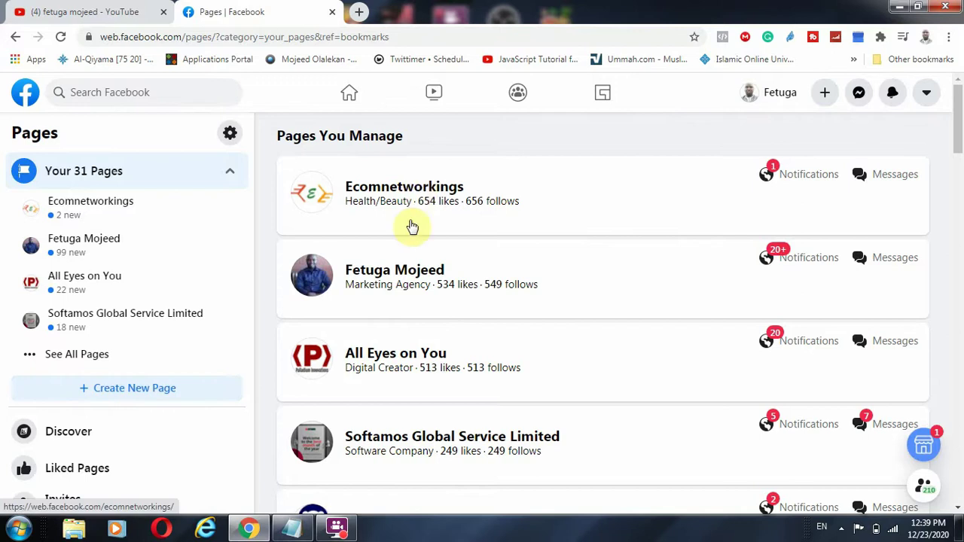
# Open the MessengerPanda Page from Pages You Manage and choose Shop under More.
pyautogui.scroll(-2, 397, 327)
pyautogui.scroll(-2, 387, 411)
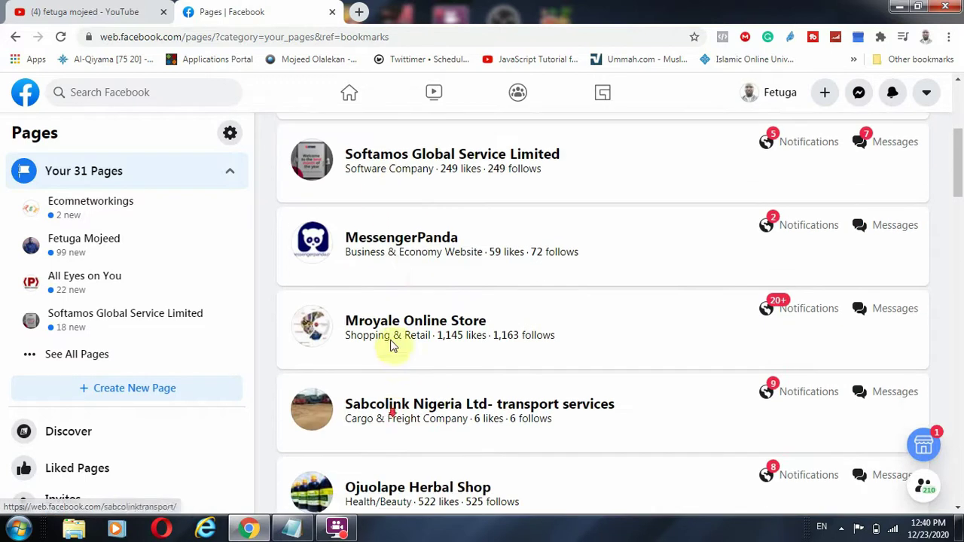
pyautogui.click(402, 237)
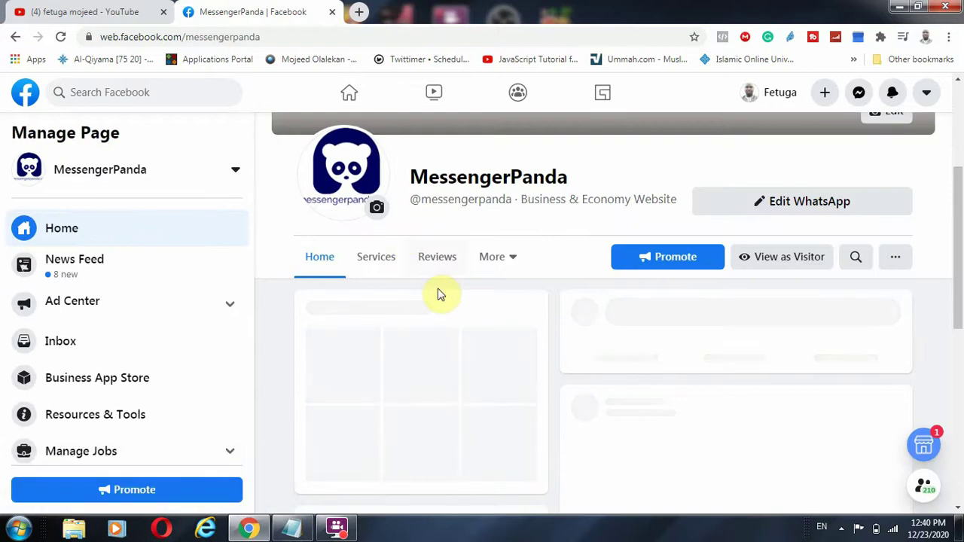
pyautogui.click(510, 259)
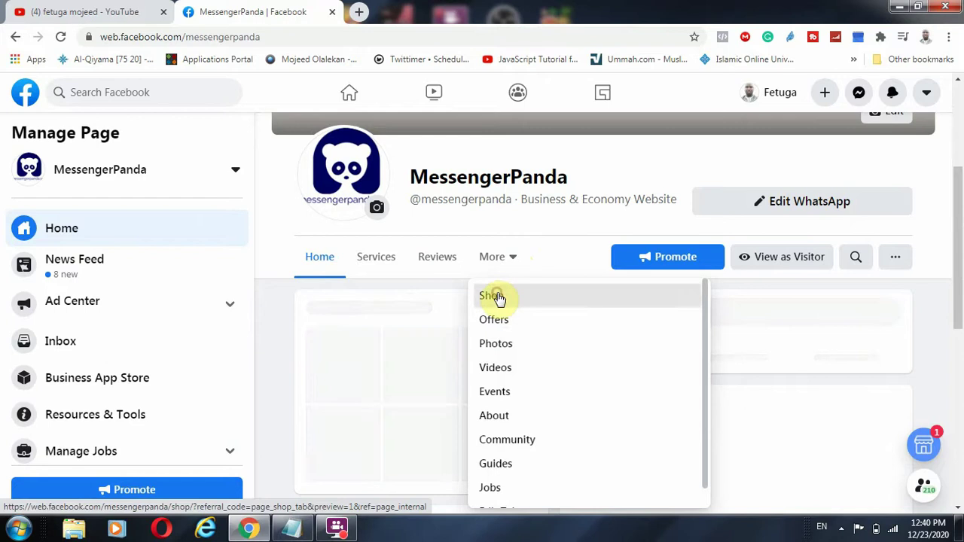
pyautogui.click(499, 298)
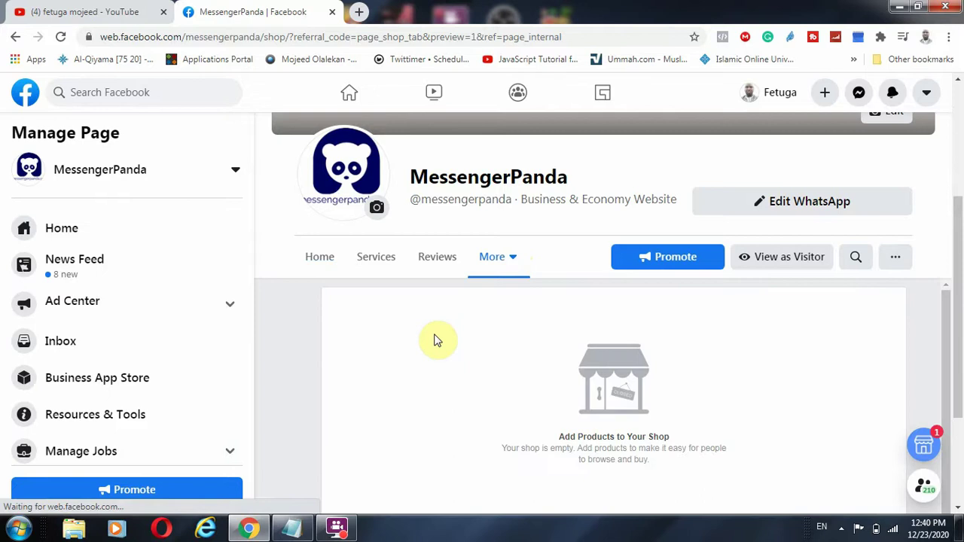
# Add a 'Facebook Page' line below the Notepad title, then minimize the notes.
pyautogui.click(293, 529)
pyautogui.click(620, 329)
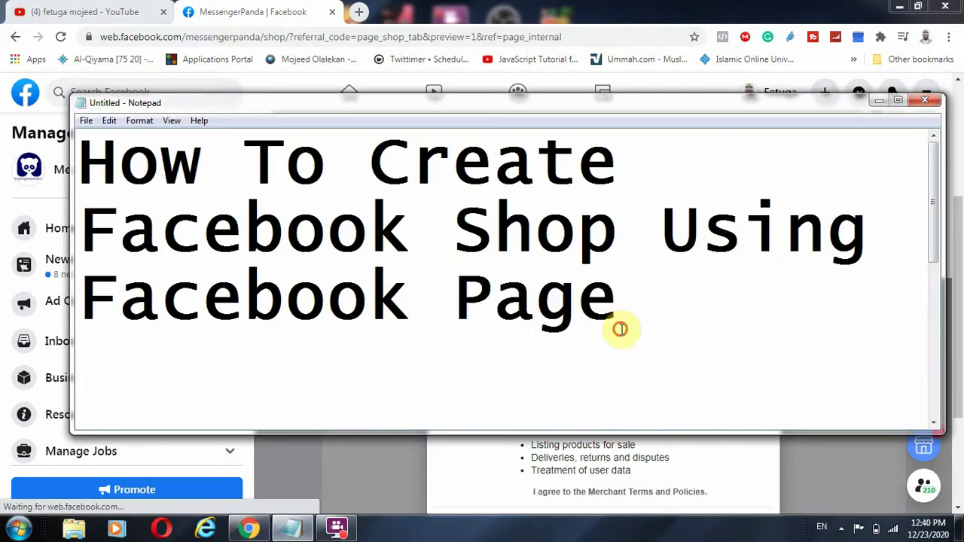
pyautogui.press('Return')
pyautogui.press('Return')
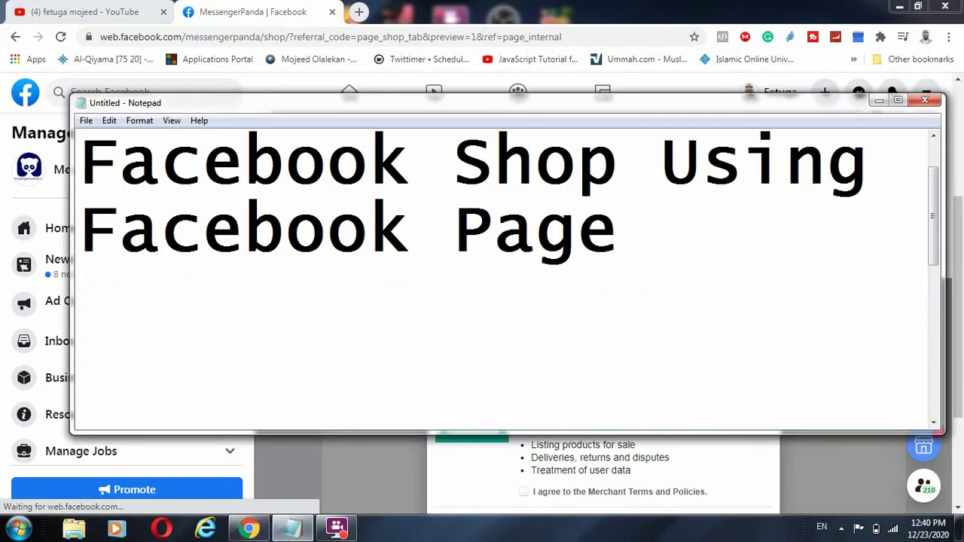
pyautogui.write('Facebook')
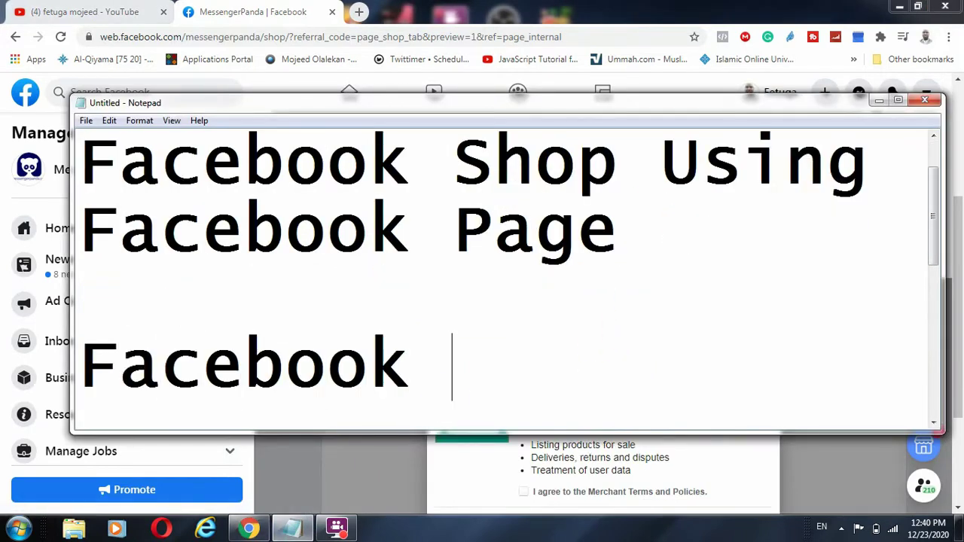
pyautogui.write('Ppage')
pyautogui.press('BackSpace')
pyautogui.press('BackSpace')
pyautogui.press('BackSpace')
pyautogui.press('BackSpace')
pyautogui.write('age')
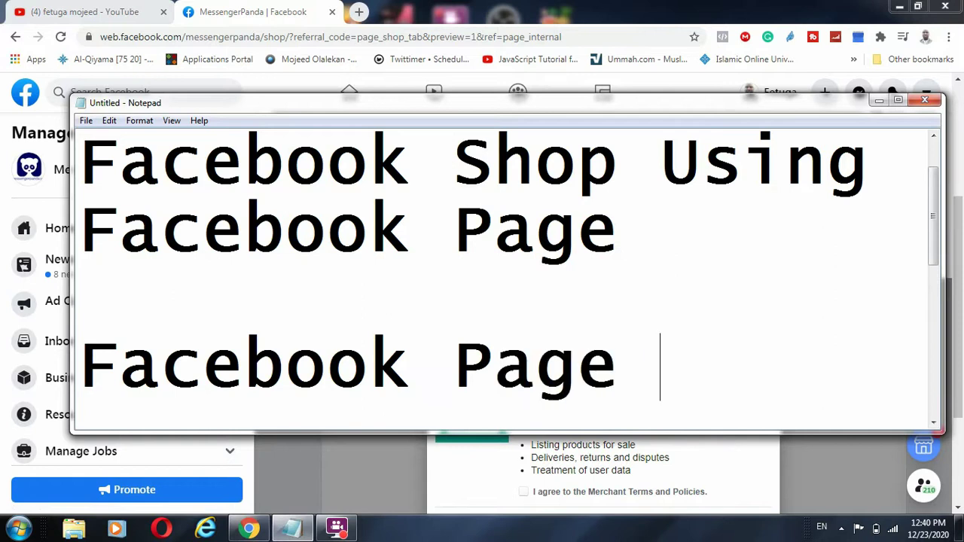
pyautogui.click(877, 101)
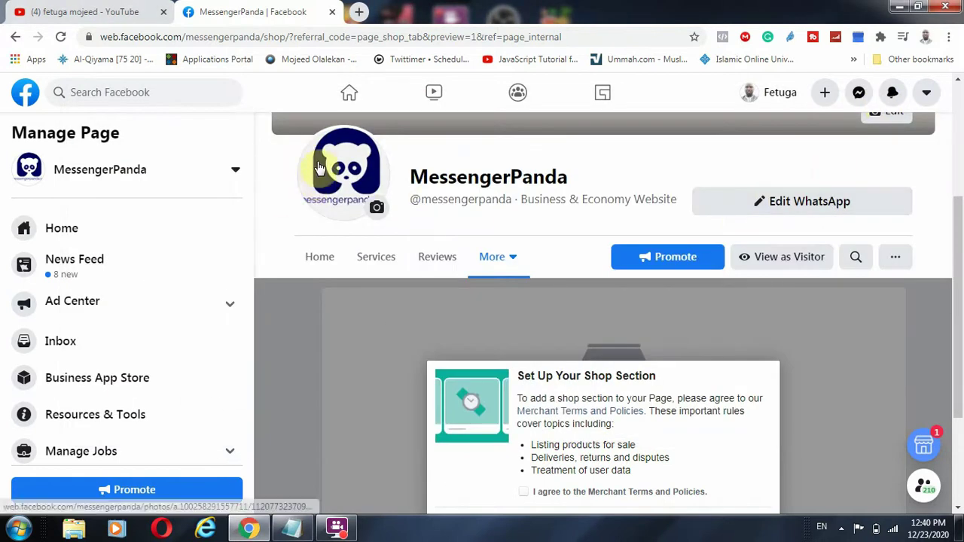
# Open MessengerPanda's Page Settings at Templates and Tabs, then bring Notepad back up.
pyautogui.scroll(3, 335, 211)
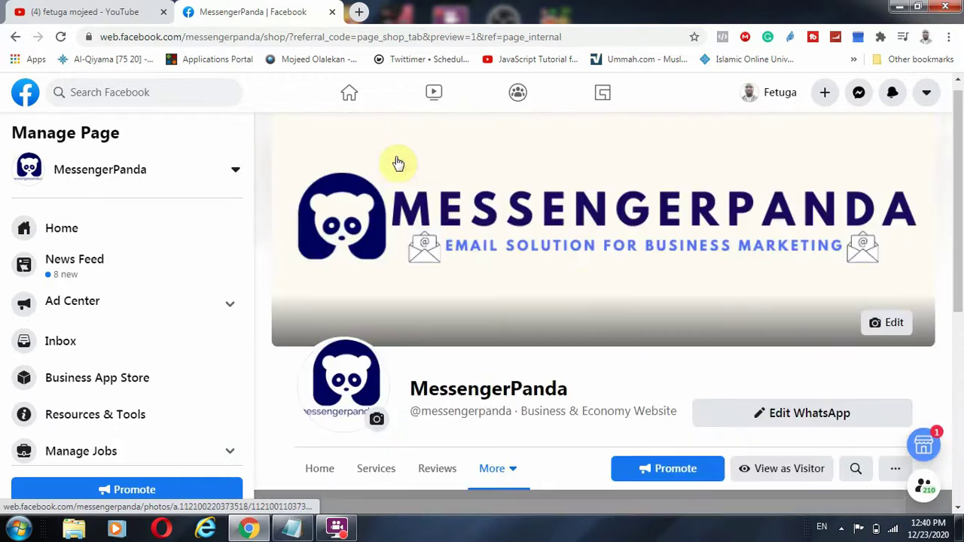
pyautogui.scroll(-3, 479, 285)
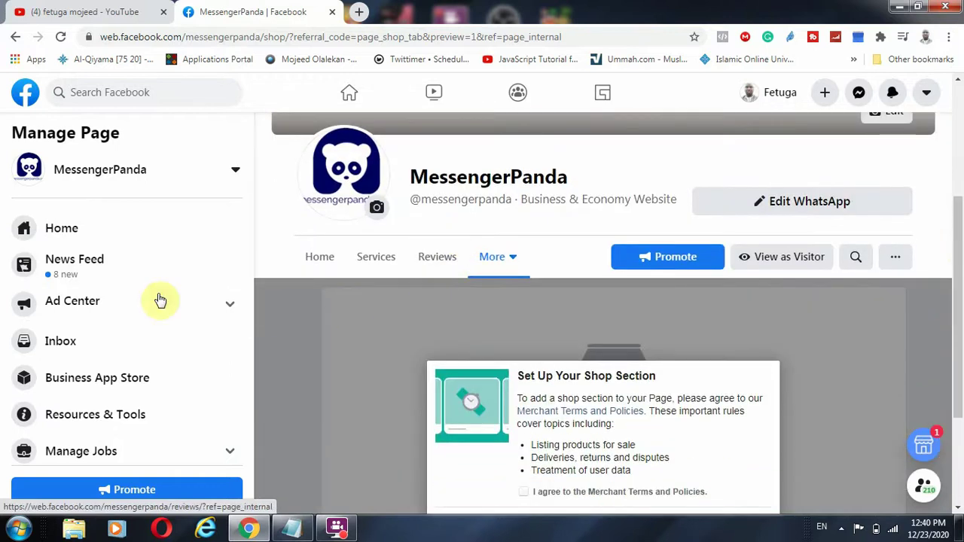
pyautogui.scroll(-3, 146, 377)
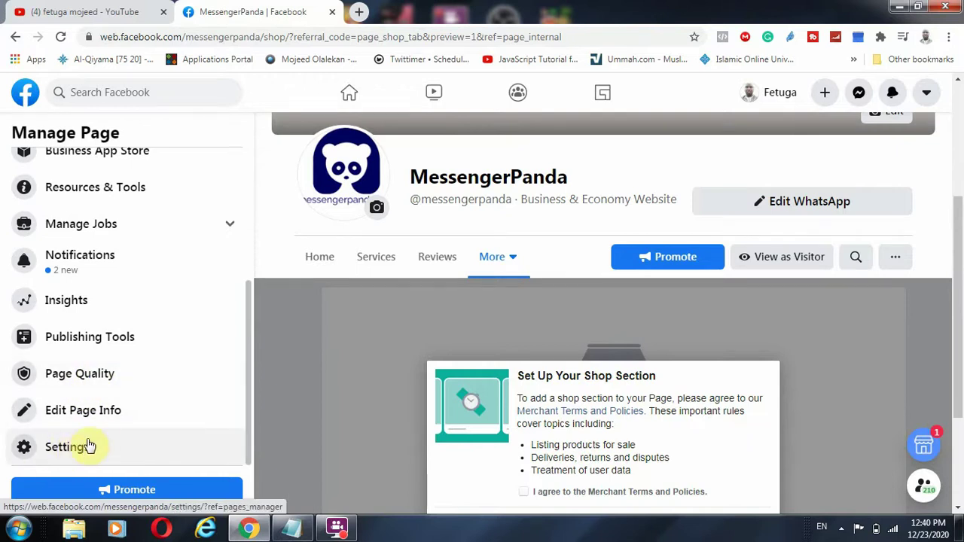
pyautogui.click(67, 447)
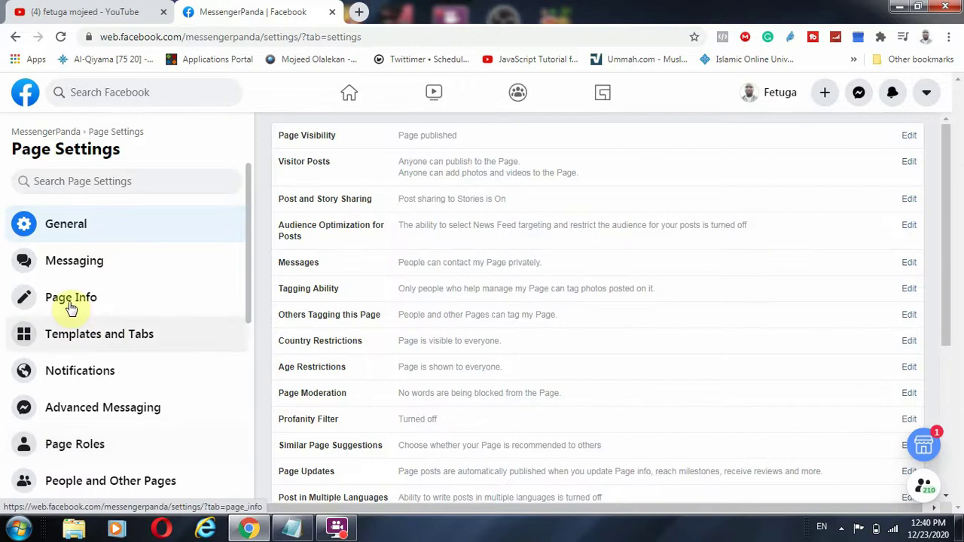
pyautogui.click(94, 338)
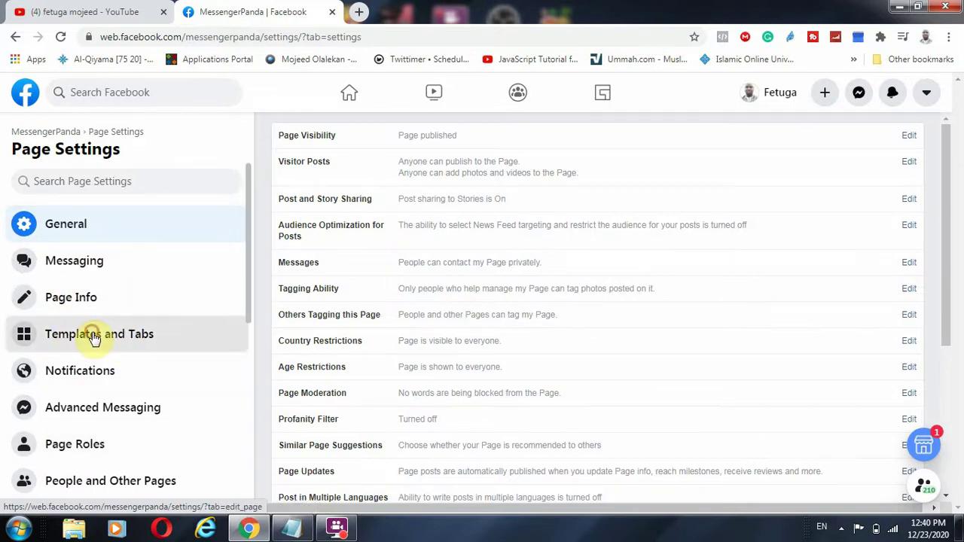
pyautogui.click(294, 530)
# Add the lines 'Go To Settings' and 'Click on Template and Tabs' under Facebook Page.
pyautogui.press('Return')
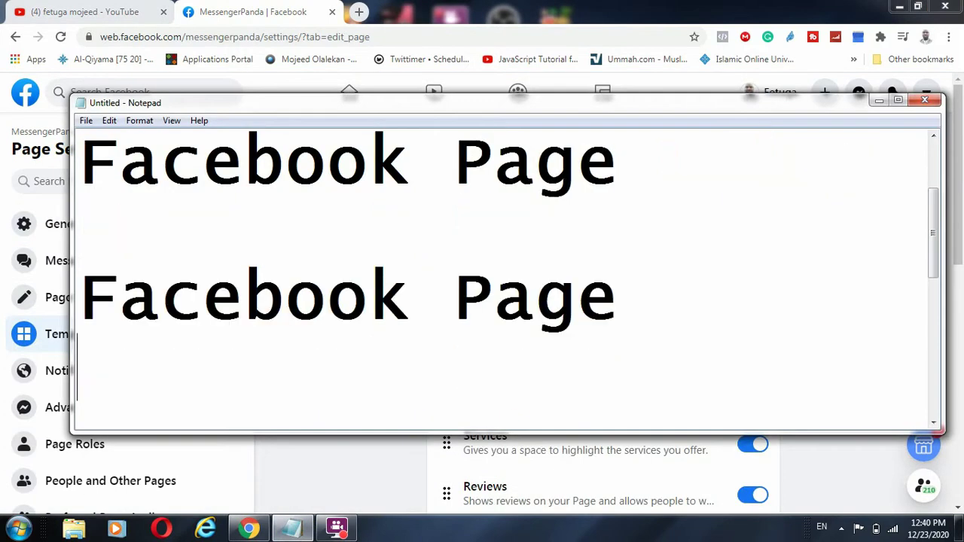
pyautogui.write('Go To')
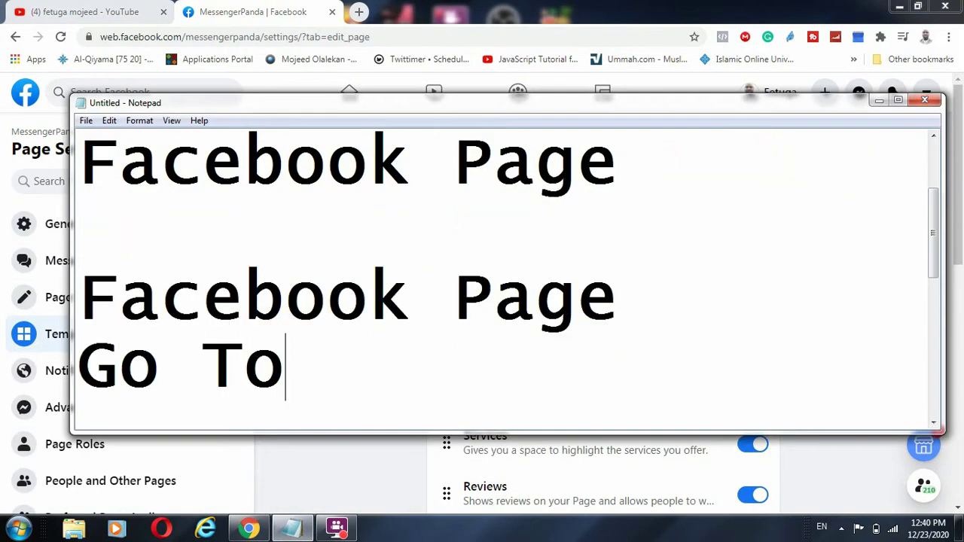
pyautogui.write(' Settings')
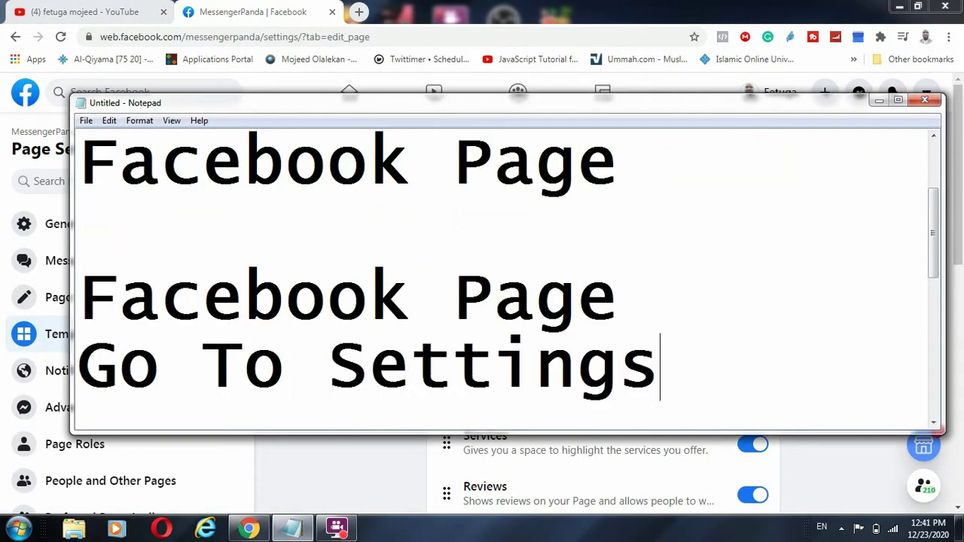
pyautogui.press('Return')
pyautogui.write('Click')
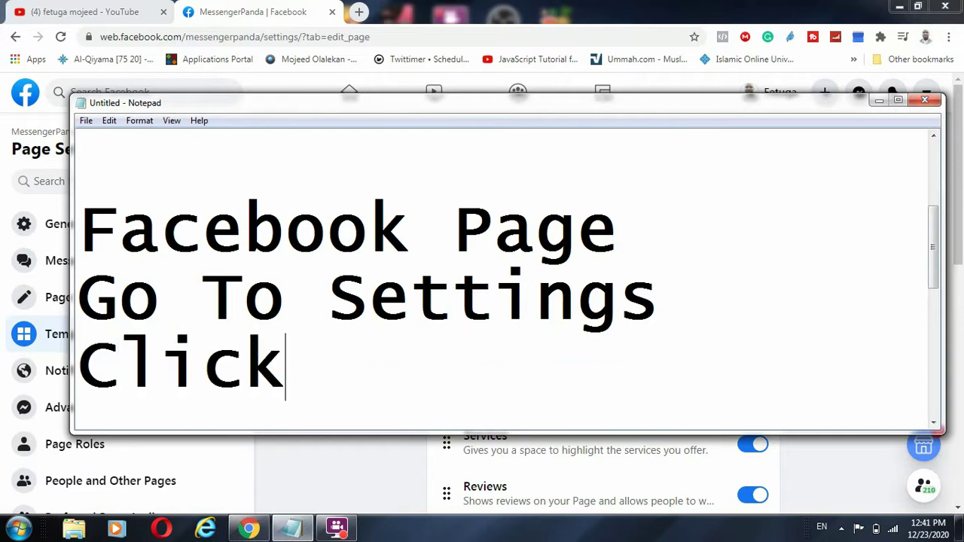
pyautogui.write(' on Template')
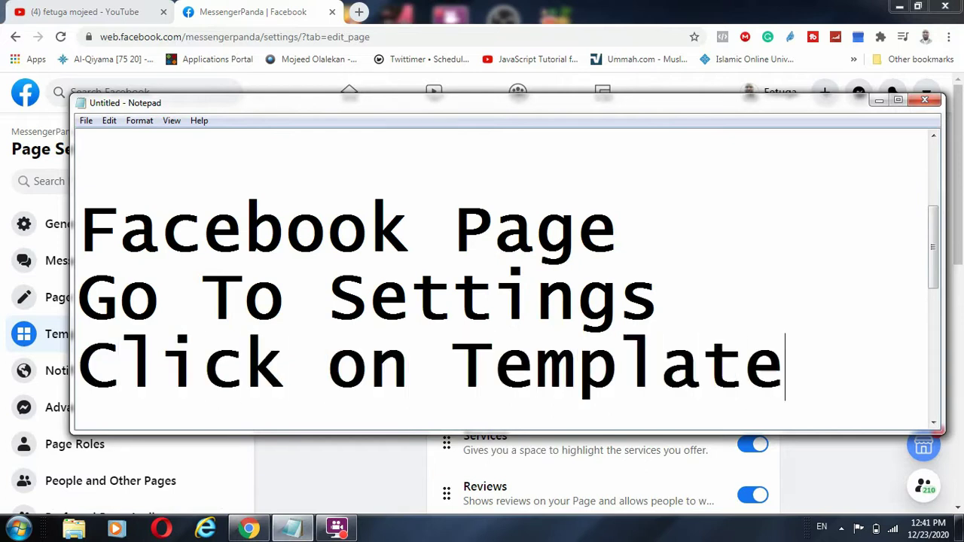
pyautogui.press('Return')
pyautogui.write('and Tabs')
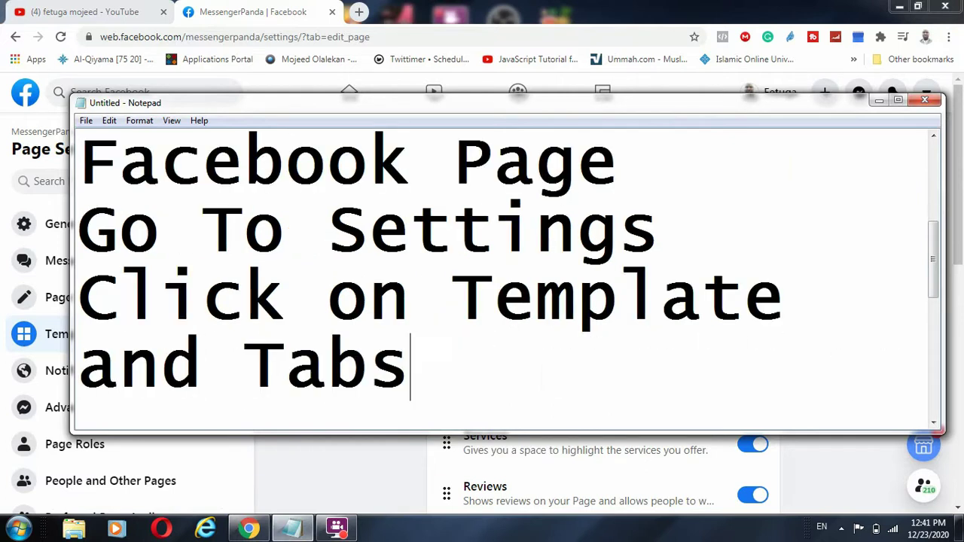
pyautogui.press('Return')
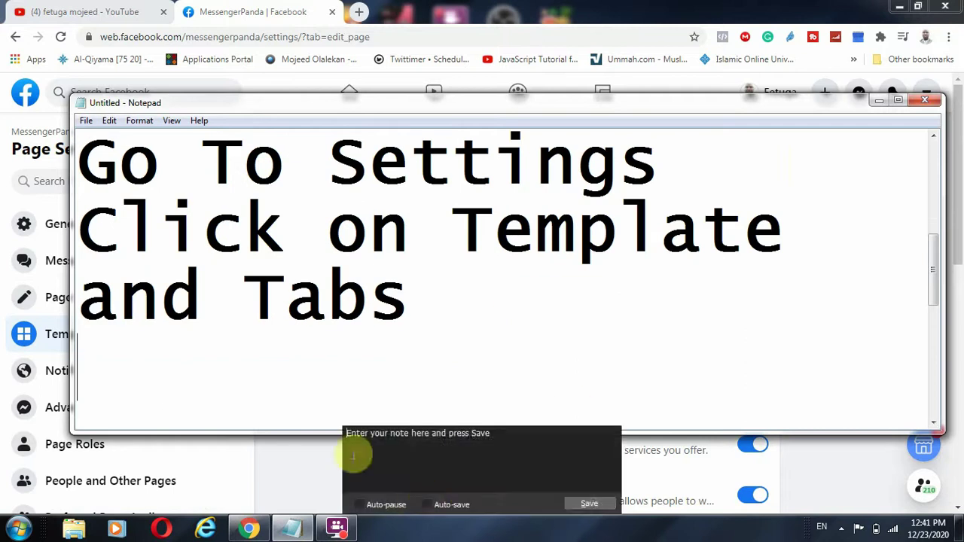
# Return to Facebook's Templates and Tabs settings and highlight the current template, Services.
pyautogui.click(286, 445)
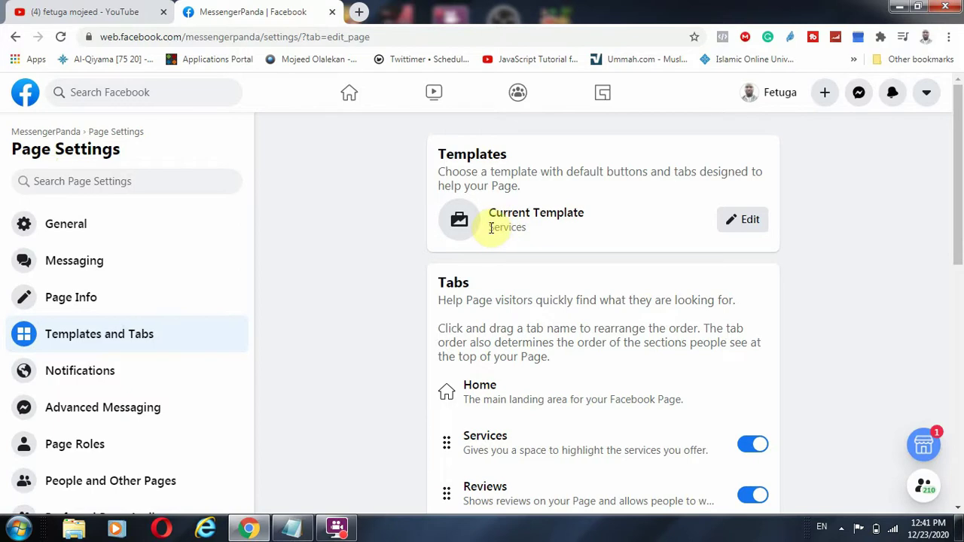
pyautogui.moveTo(492, 227); pyautogui.dragTo(533, 234)
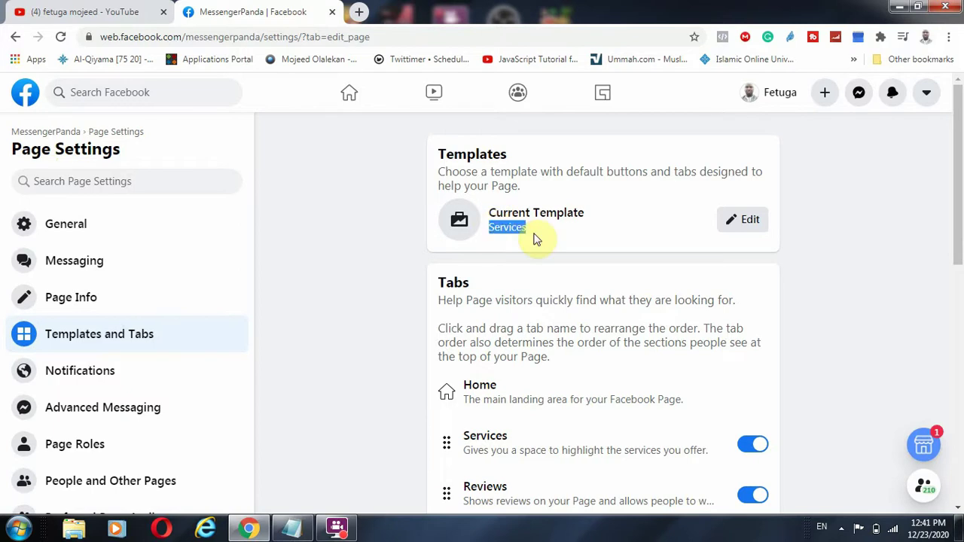
# Open MessengerPanda's Page template list and scroll it down to the Shopping and Standard templates.
pyautogui.click(740, 222)
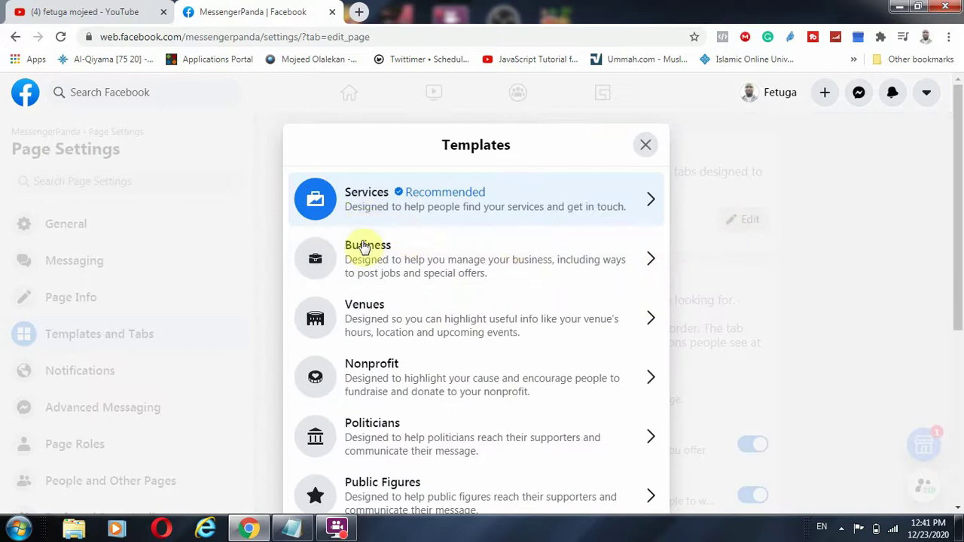
pyautogui.scroll(-4, 384, 301)
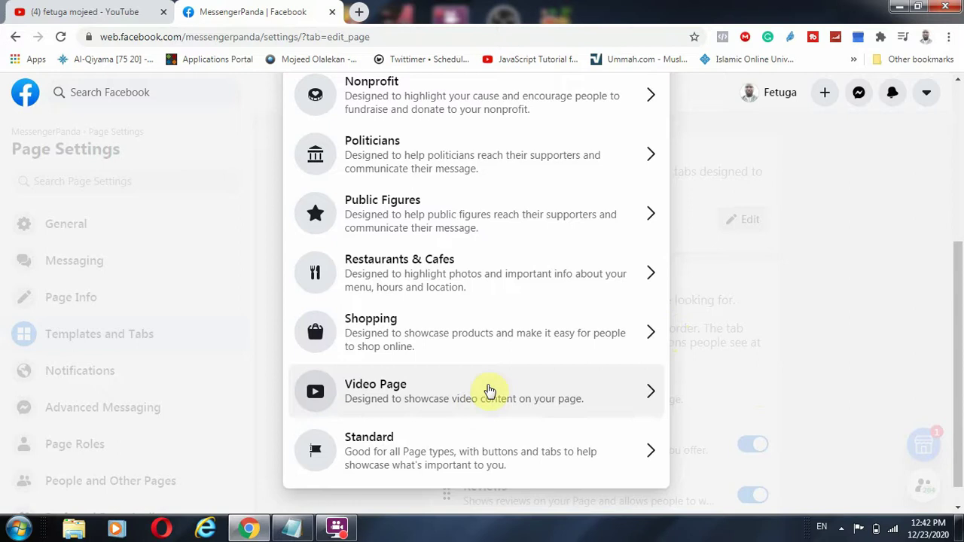
pyautogui.scroll(1, 544, 399)
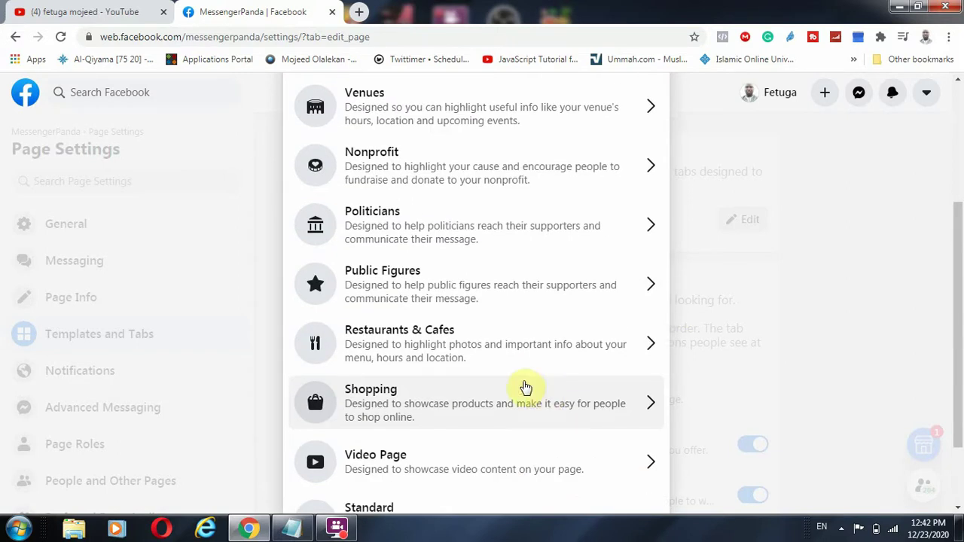
pyautogui.scroll(3, 522, 387)
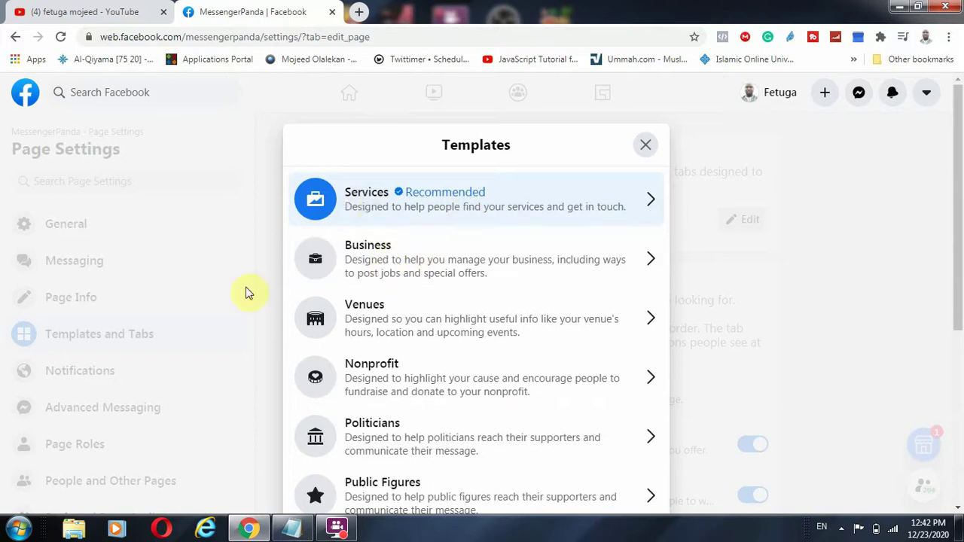
pyautogui.scroll(-3, 444, 255)
pyautogui.scroll(-2, 392, 398)
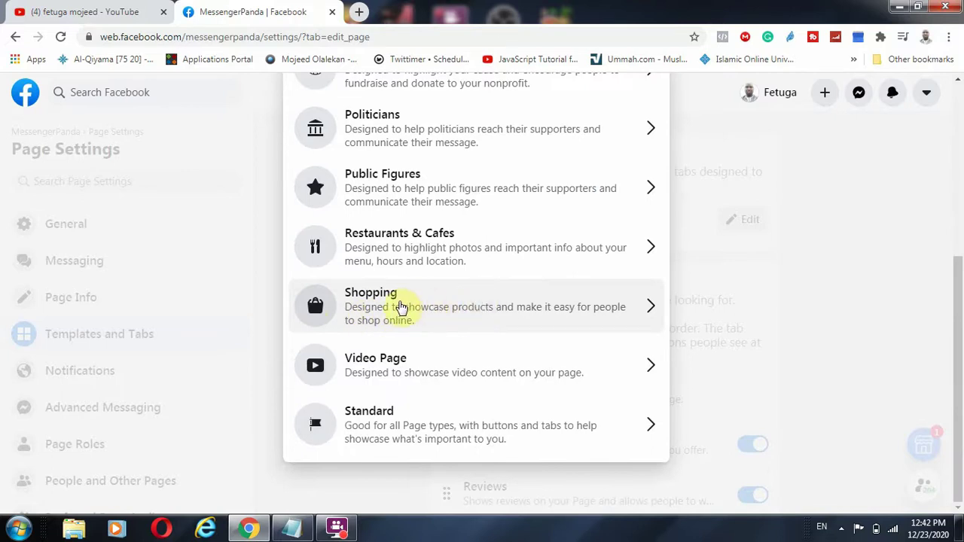
pyautogui.click(652, 309)
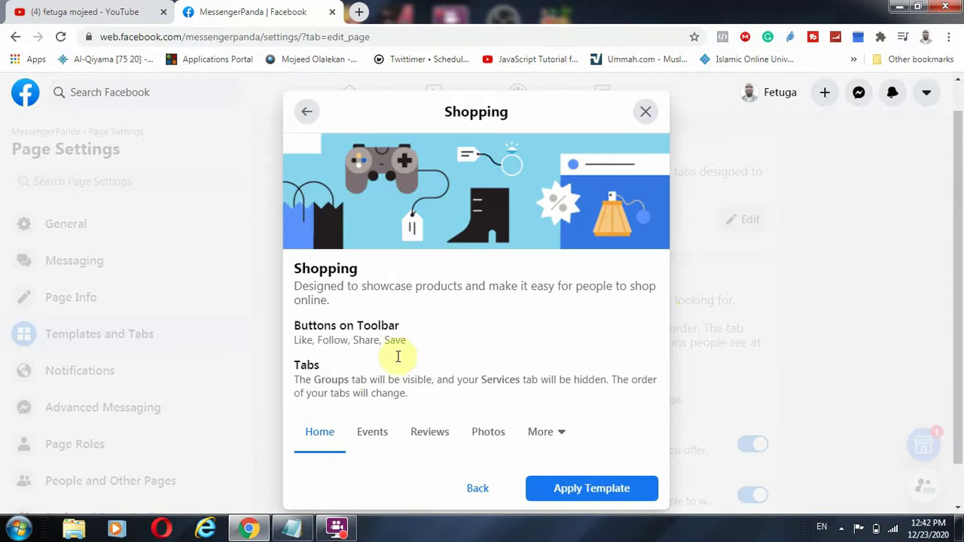
pyautogui.scroll(-1, 421, 403)
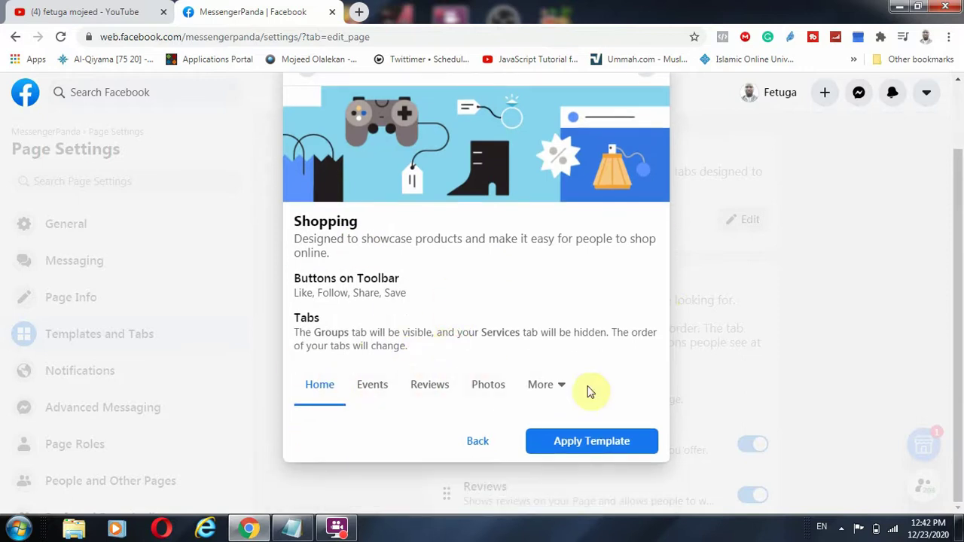
pyautogui.click(563, 386)
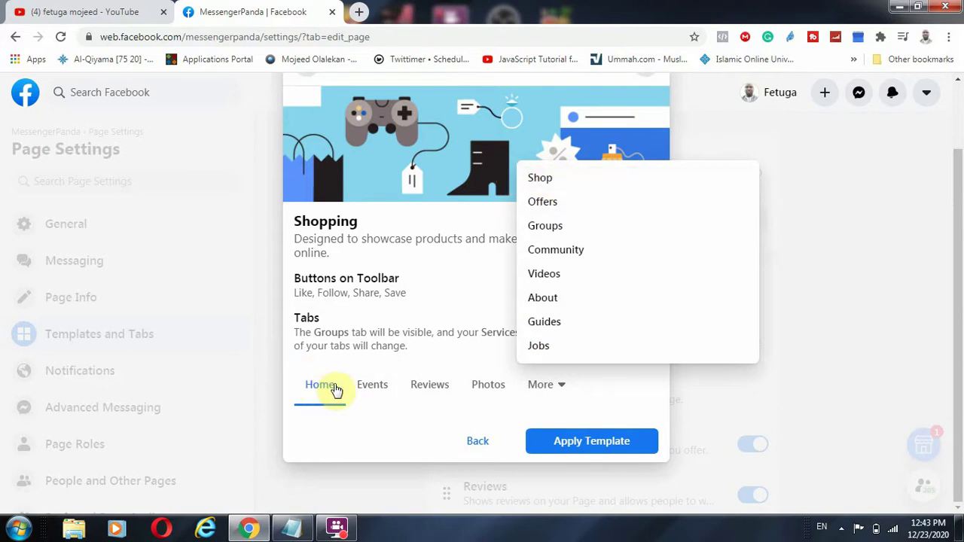
pyautogui.click(478, 443)
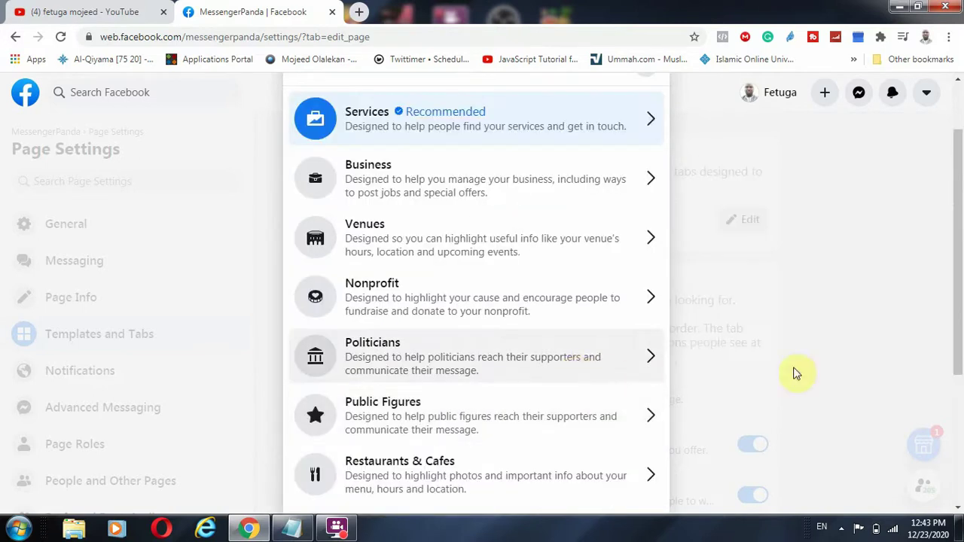
pyautogui.scroll(1, 399, 241)
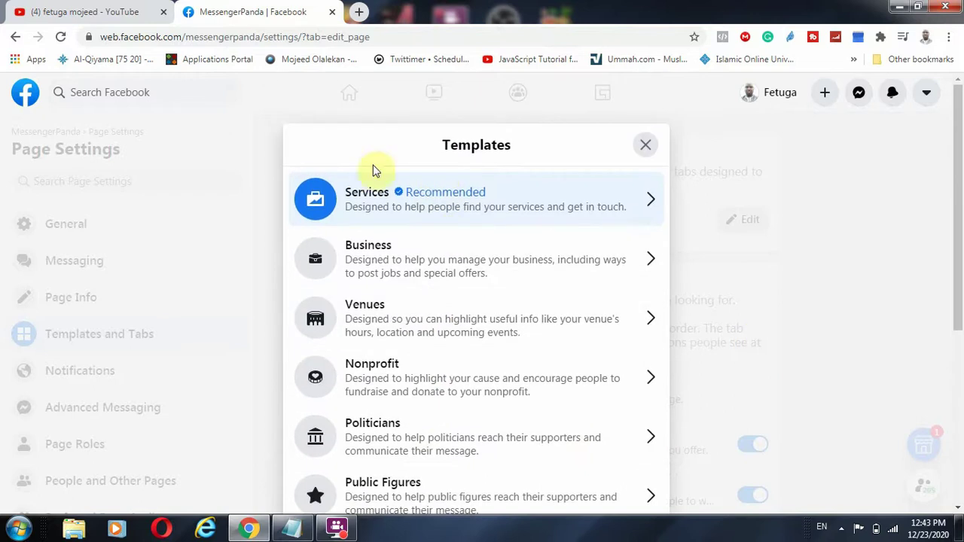
# Close the template chooser without applying a template.
pyautogui.click(645, 145)
pyautogui.scroll(-3, 745, 365)
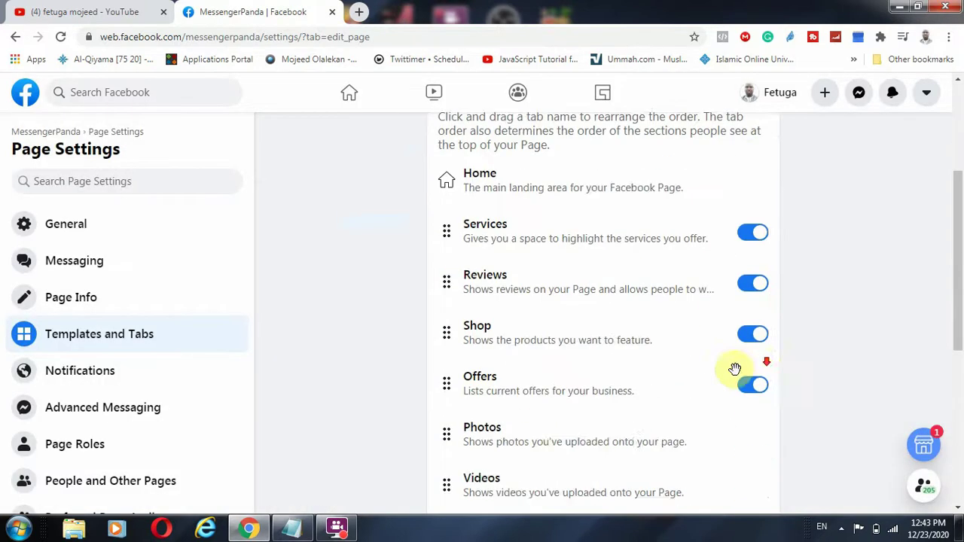
pyautogui.scroll(-2, 497, 369)
pyautogui.scroll(1, 479, 353)
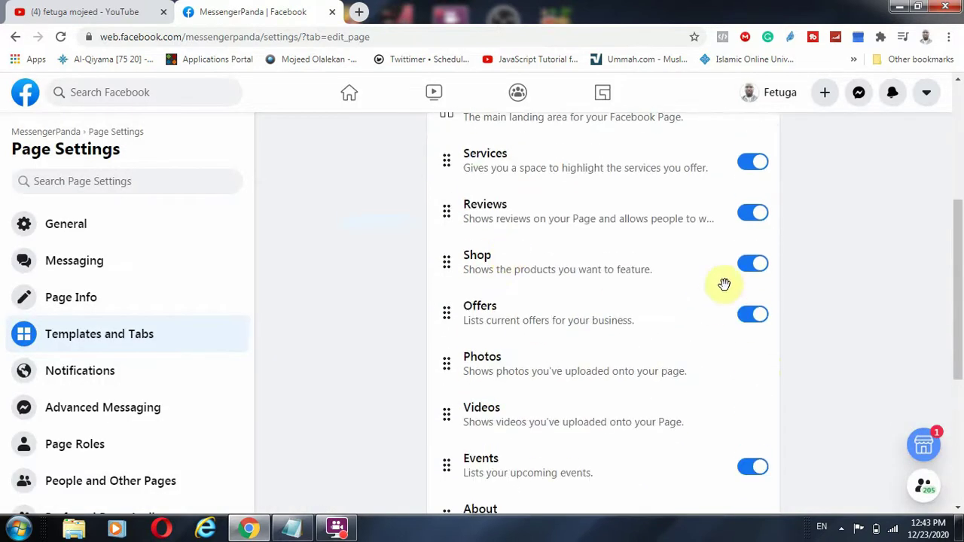
# Toggle the Shop, Offers and Events tabs, leaving the Offers tab switched back on.
pyautogui.click(747, 268)
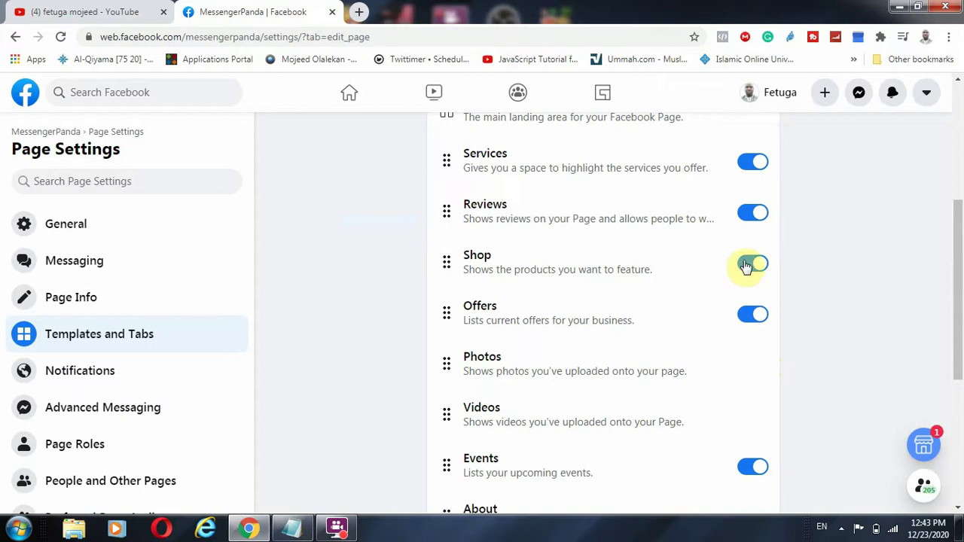
pyautogui.click(751, 316)
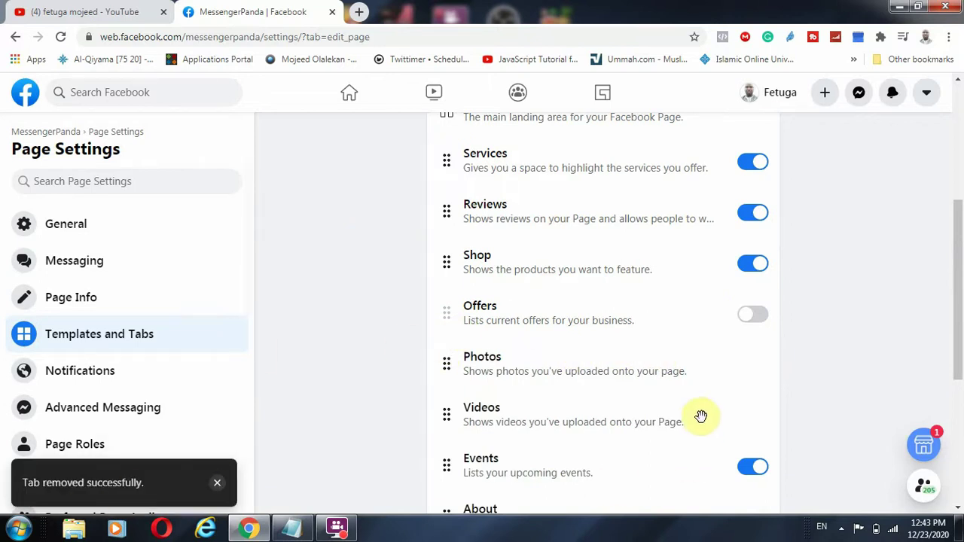
pyautogui.scroll(-2, 745, 396)
pyautogui.click(752, 328)
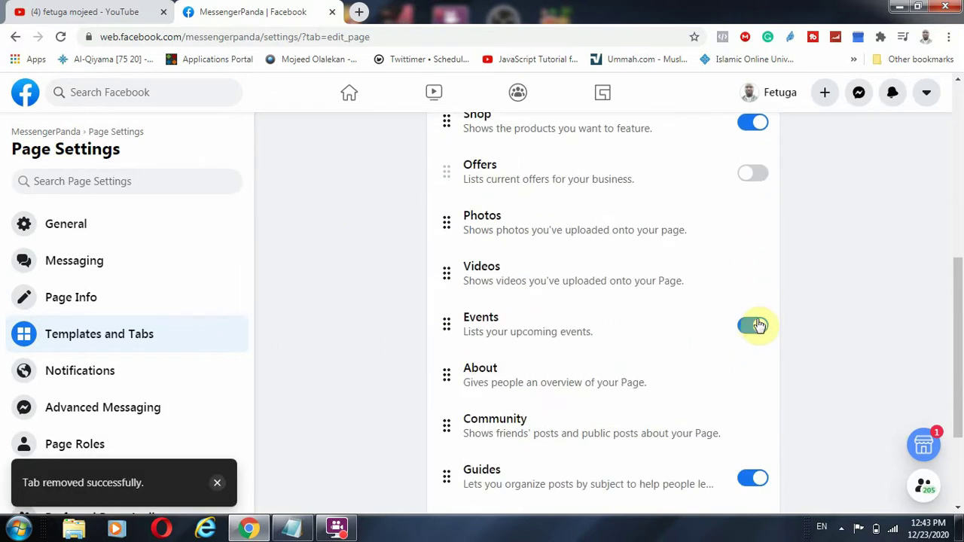
pyautogui.scroll(-2, 738, 351)
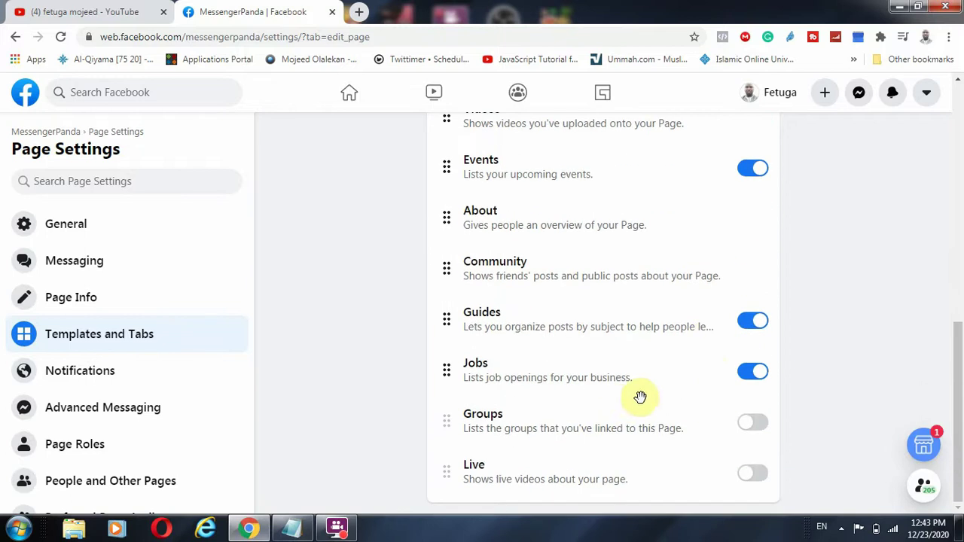
pyautogui.scroll(4, 673, 381)
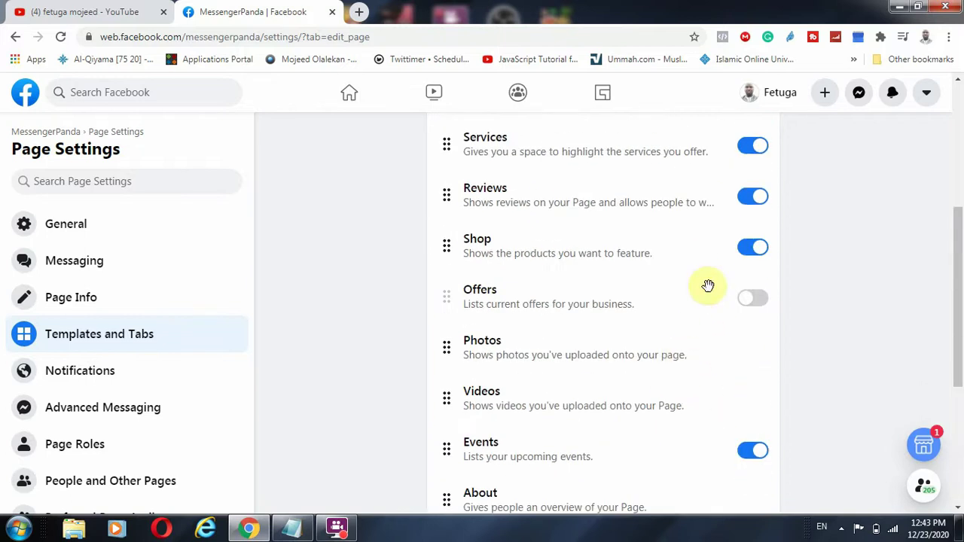
pyautogui.click(765, 306)
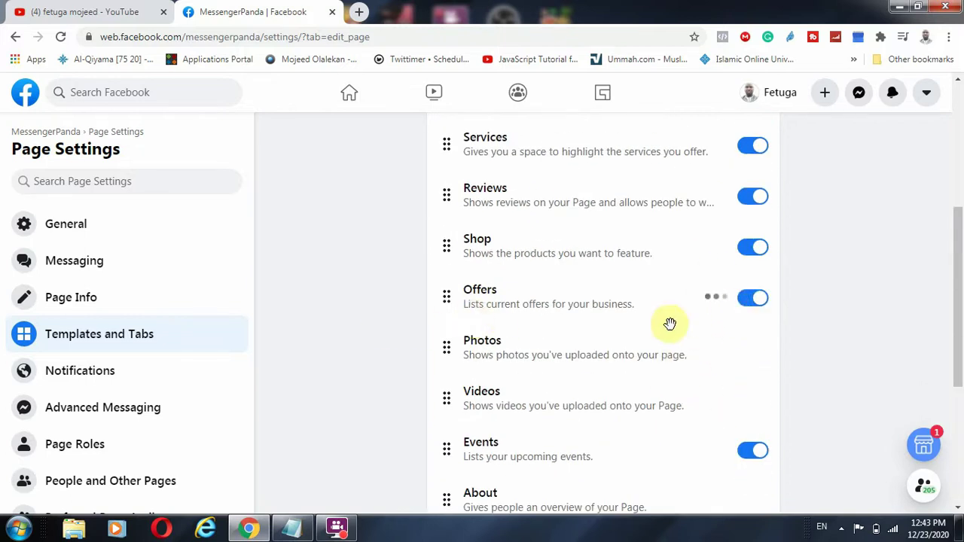
pyautogui.scroll(3, 474, 346)
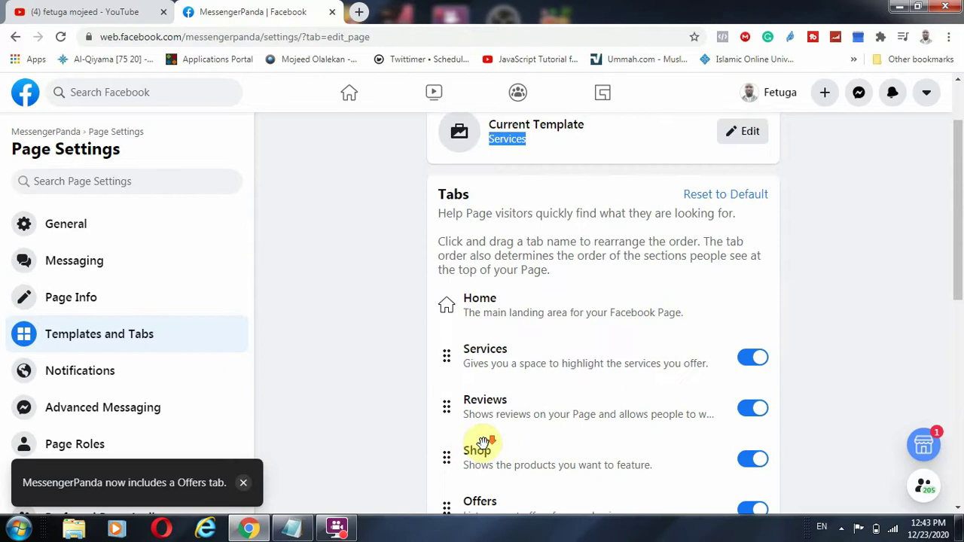
pyautogui.scroll(-2, 467, 422)
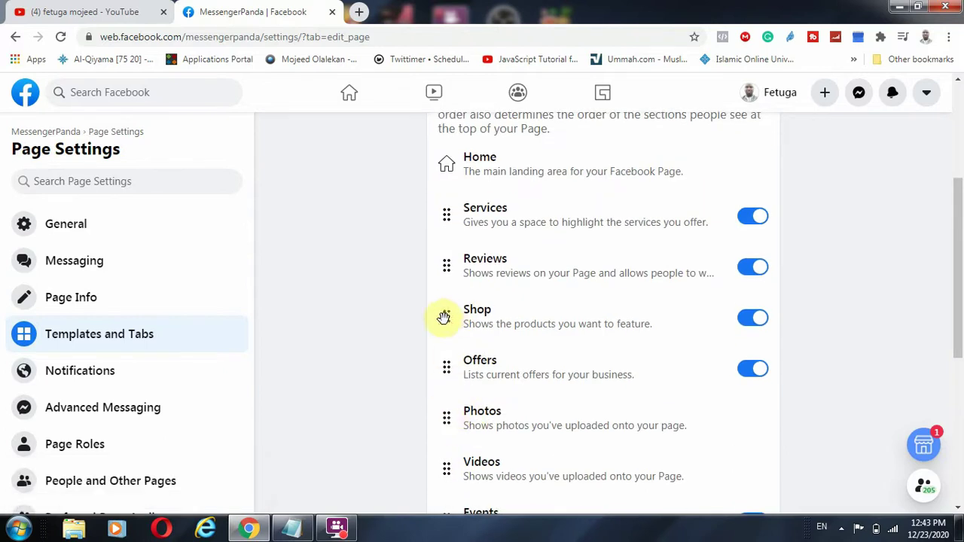
# Move the Shop tab above Services so it sits right after Home.
pyautogui.moveTo(448, 317); pyautogui.dragTo(439, 217)
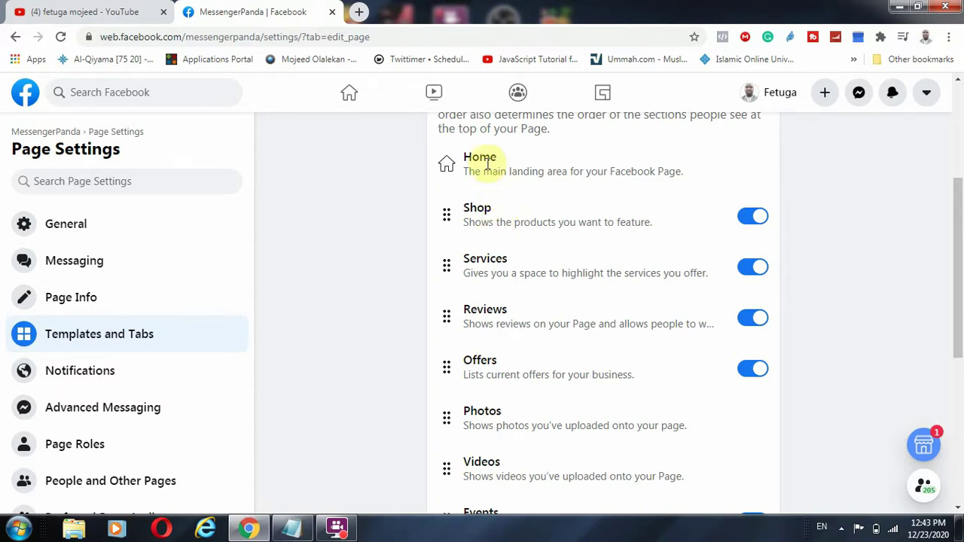
pyautogui.scroll(-3, 482, 407)
pyautogui.scroll(-2, 483, 408)
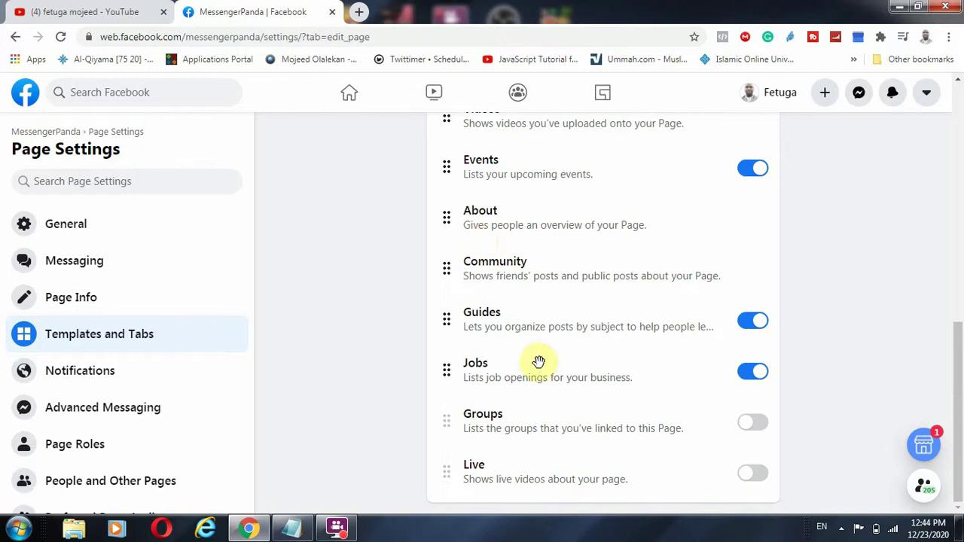
pyautogui.scroll(6, 538, 361)
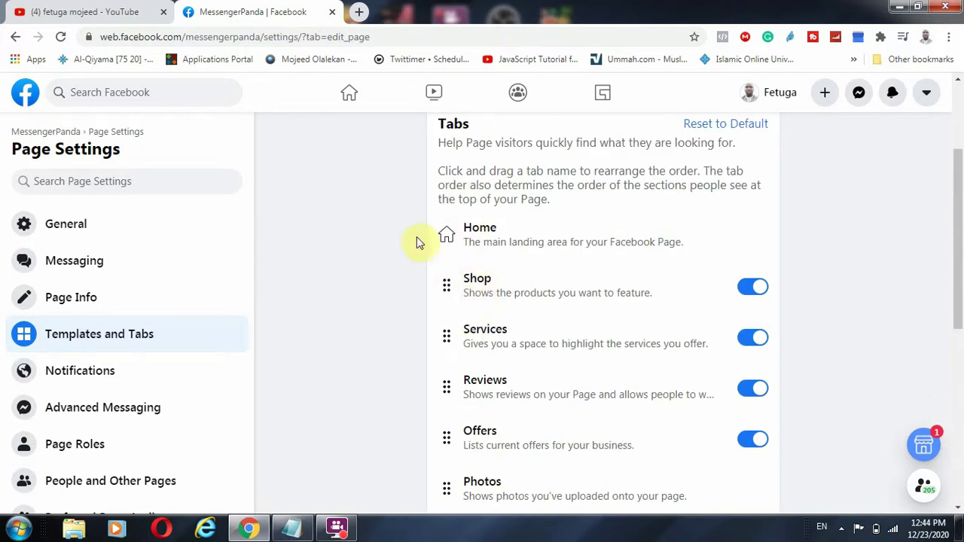
pyautogui.scroll(2, 359, 322)
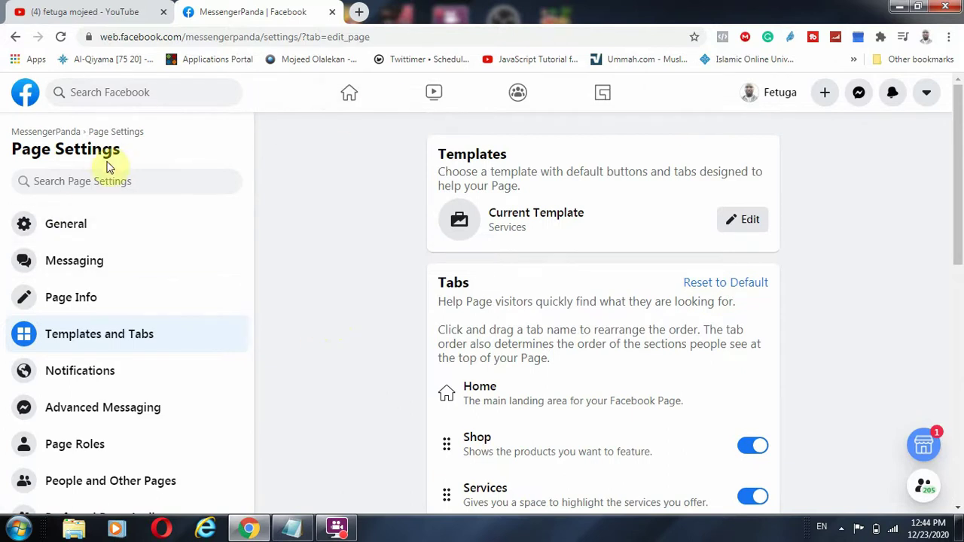
# Open the MessengerPanda page's Shop section and accept the Merchant Terms and Policies.
pyautogui.click(63, 134)
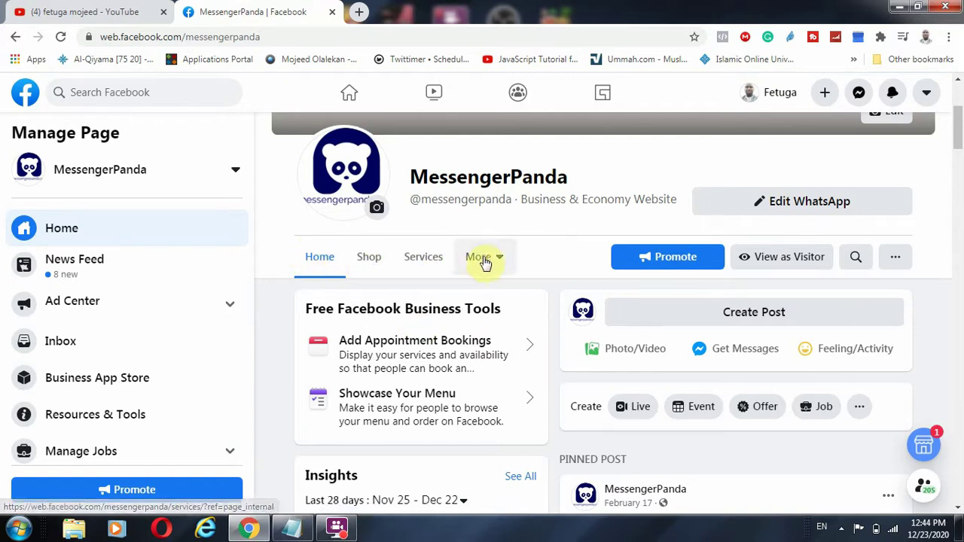
pyautogui.click(369, 257)
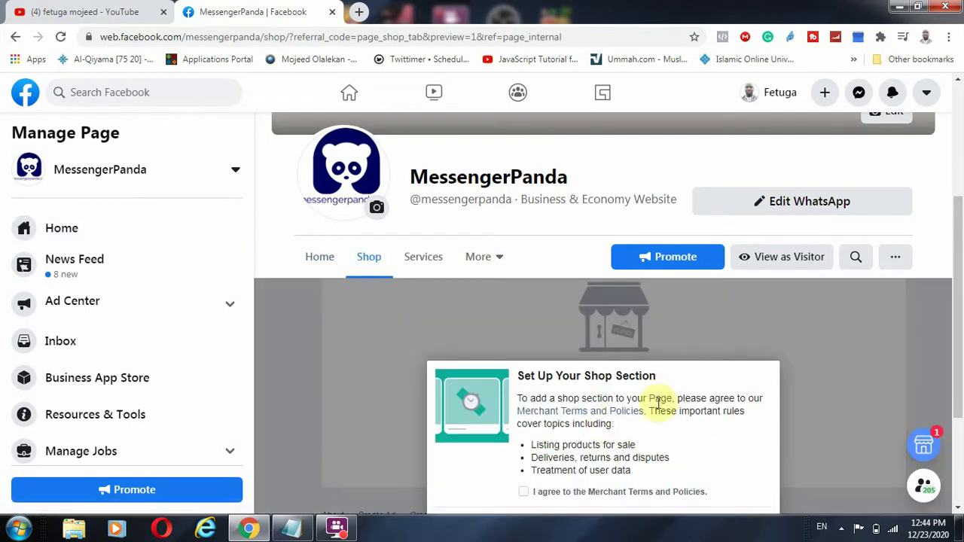
pyautogui.scroll(-2, 555, 381)
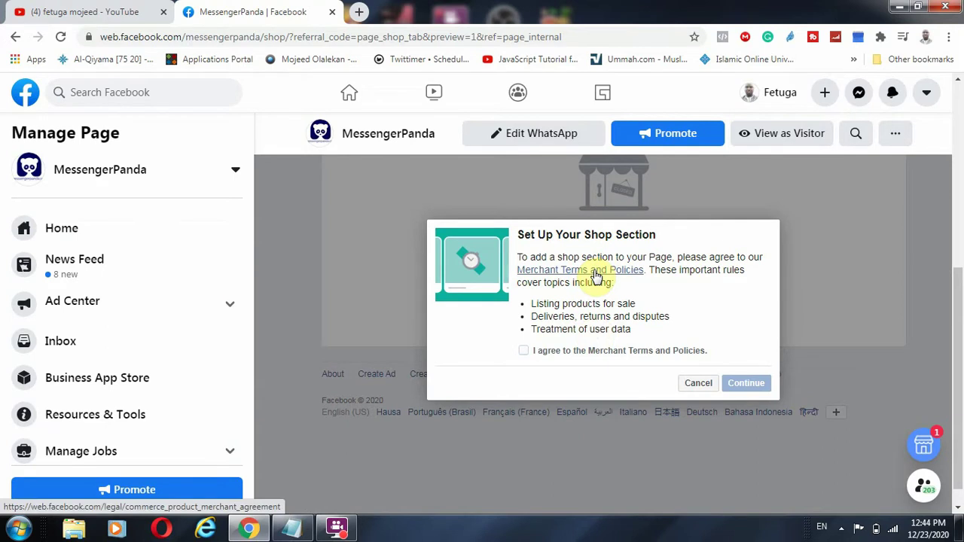
pyautogui.click(524, 352)
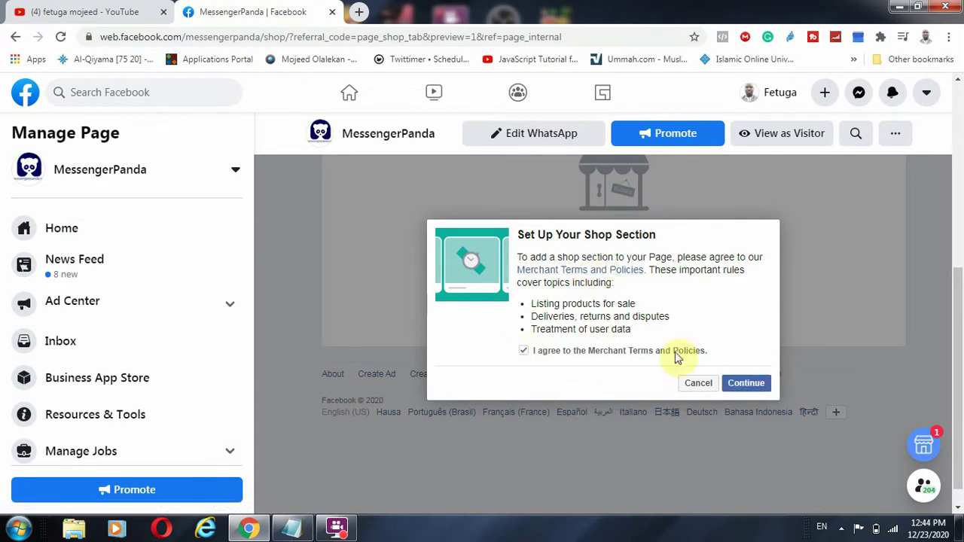
pyautogui.click(753, 386)
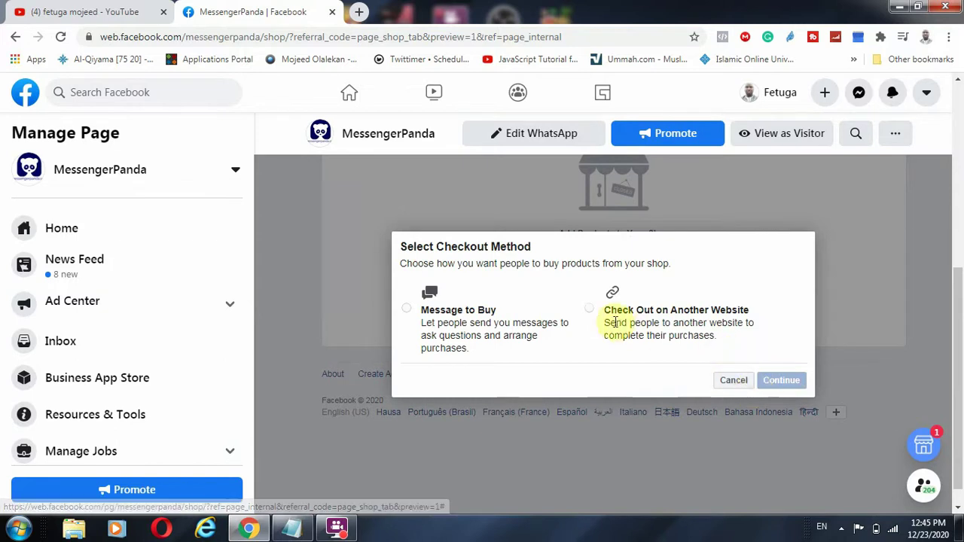
# Choose Check Out on Another Website as the shop's checkout method and continue.
pyautogui.click(590, 309)
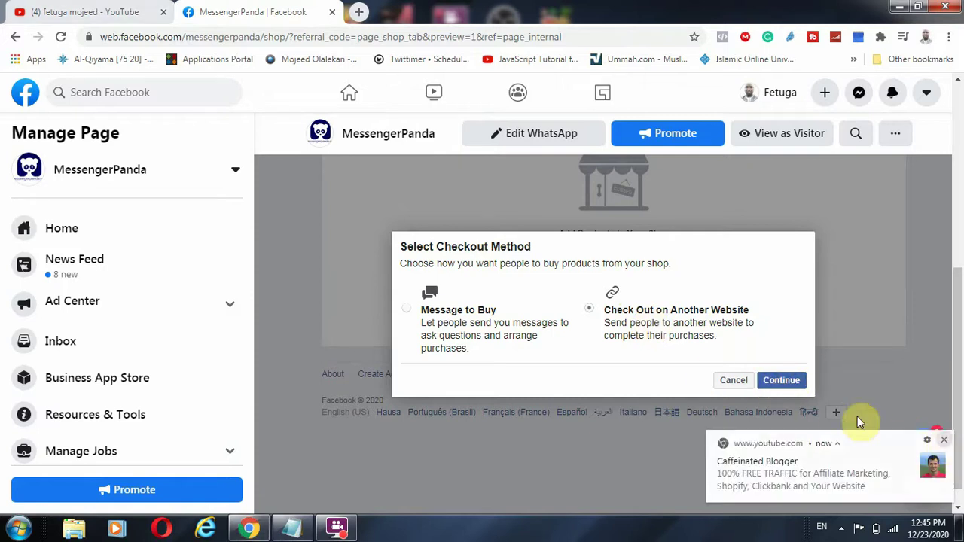
pyautogui.click(775, 381)
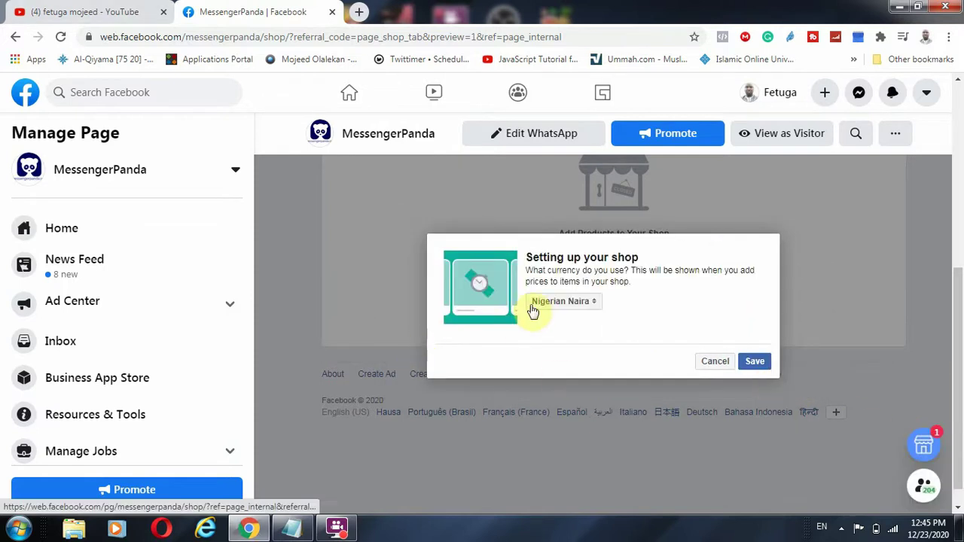
# Browse the currency list, keep Nigerian Naira, and save it as the shop currency.
pyautogui.click(574, 305)
pyautogui.scroll(1, 573, 324)
pyautogui.scroll(15, 573, 331)
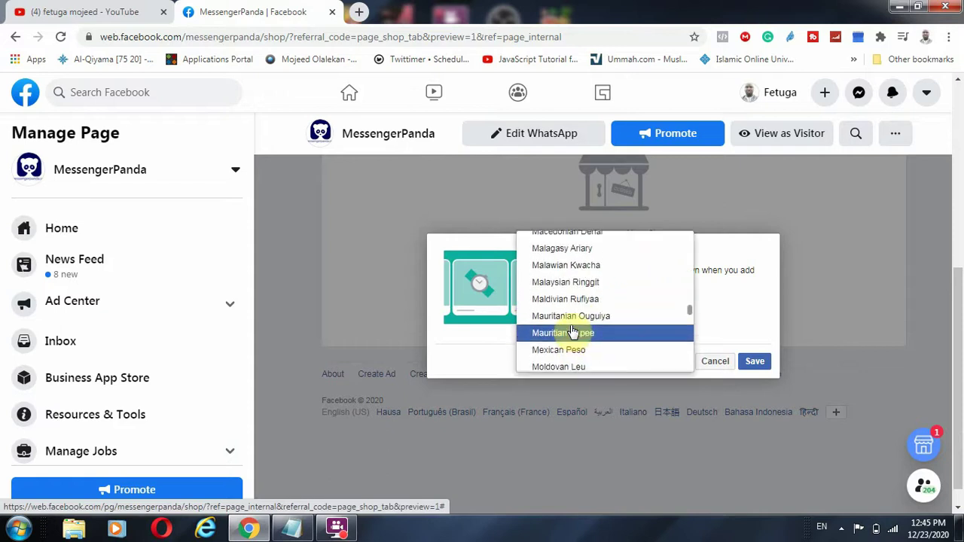
pyautogui.scroll(5, 575, 323)
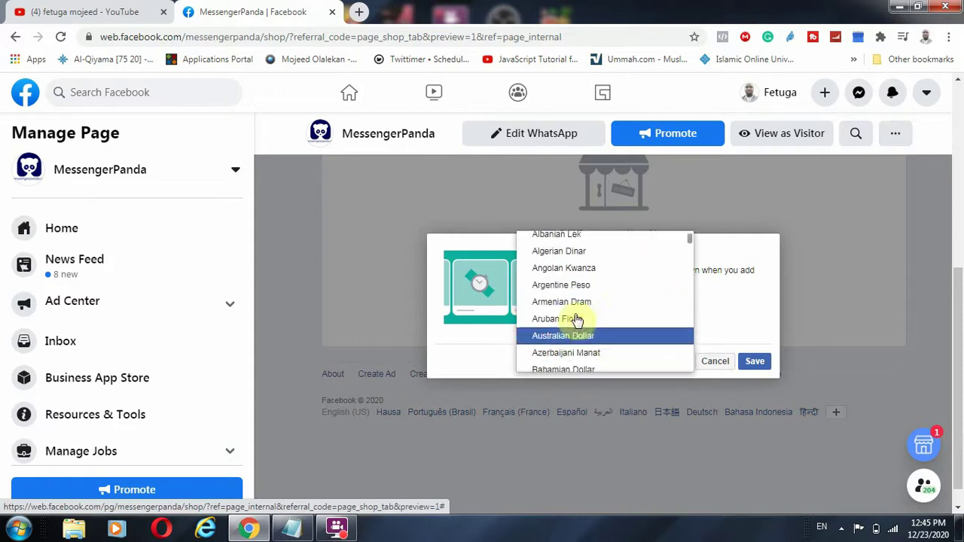
pyautogui.click(828, 321)
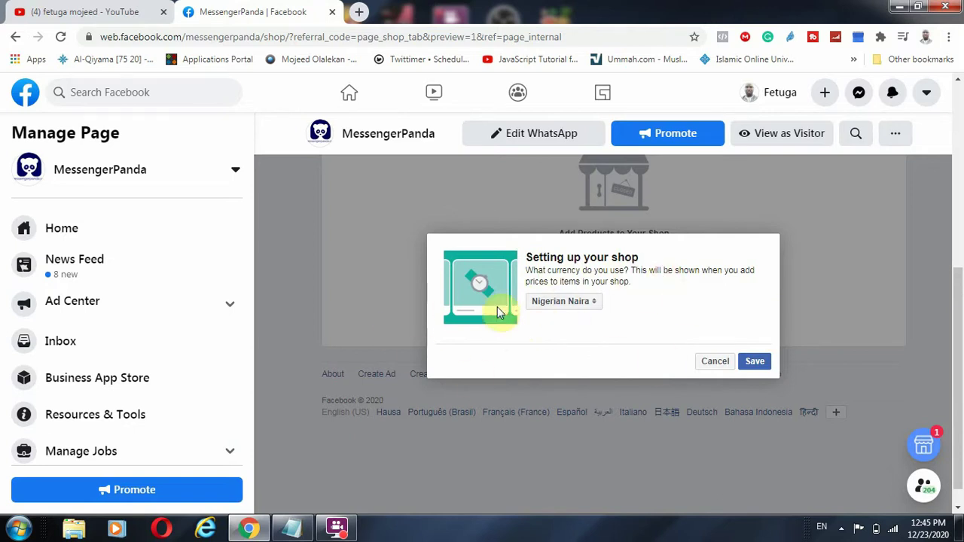
pyautogui.click(573, 305)
pyautogui.scroll(-1, 572, 329)
pyautogui.scroll(-8, 573, 329)
pyautogui.scroll(2, 581, 338)
pyautogui.click(791, 340)
pyautogui.click(754, 363)
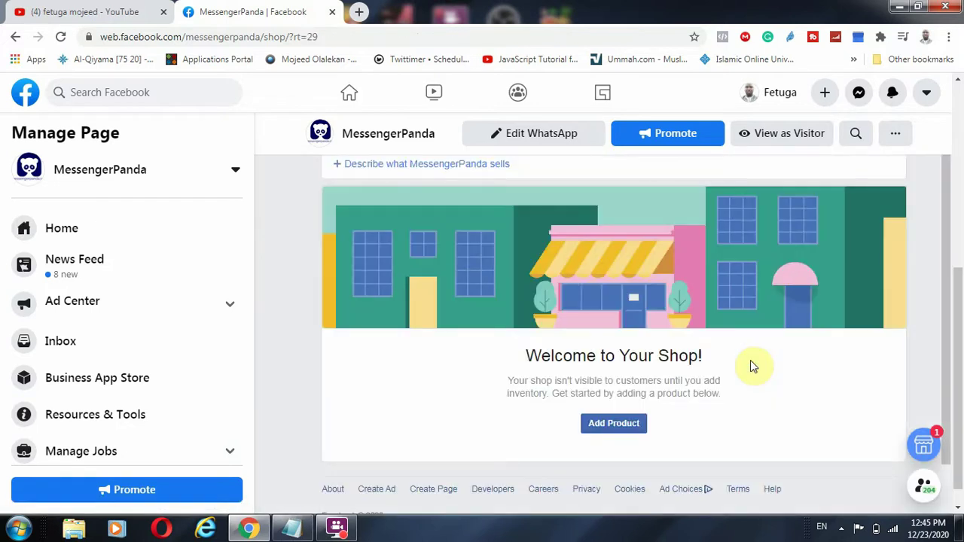
# Start describing what MessengerPanda sells, then cancel without saving a description.
pyautogui.scroll(3, 673, 351)
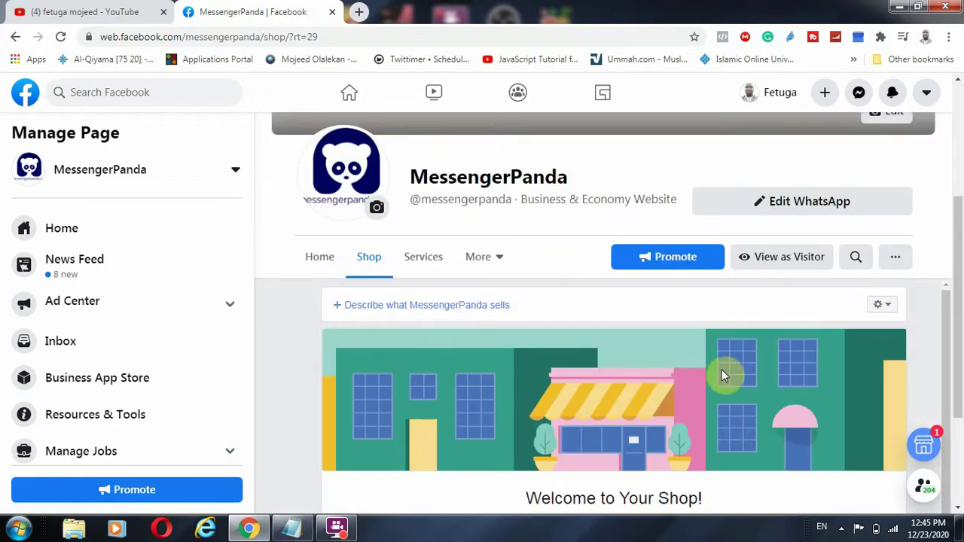
pyautogui.scroll(-1, 708, 369)
pyautogui.scroll(1, 610, 367)
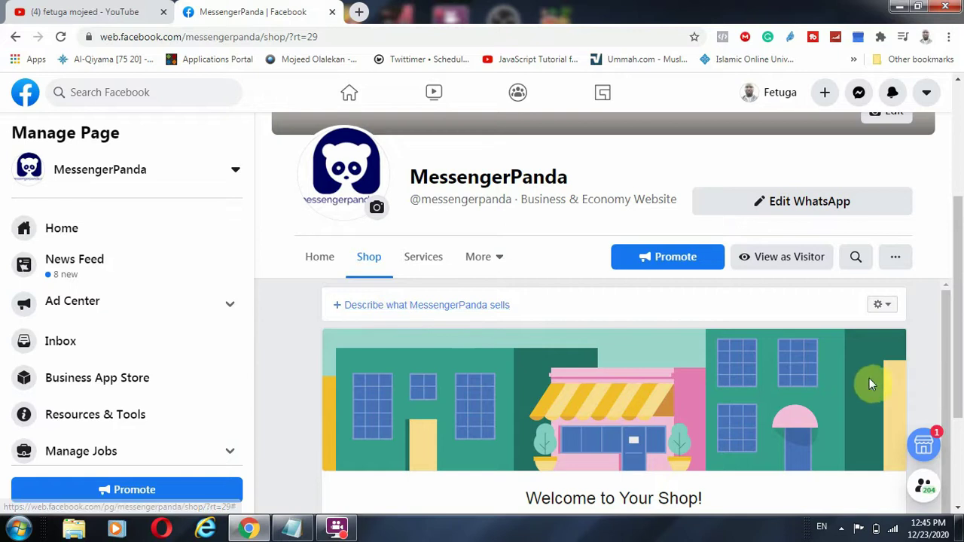
pyautogui.scroll(-1, 869, 378)
pyautogui.scroll(1, 830, 352)
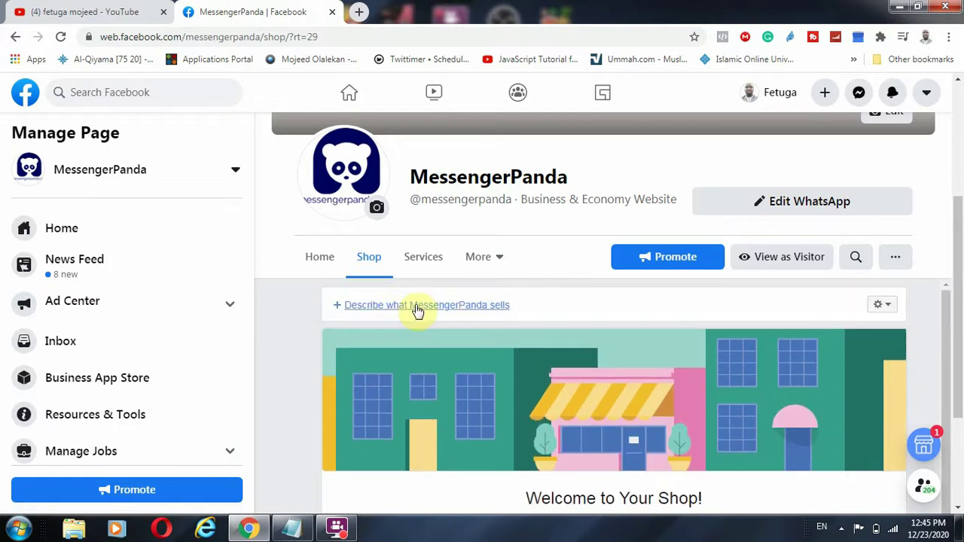
pyautogui.click(419, 306)
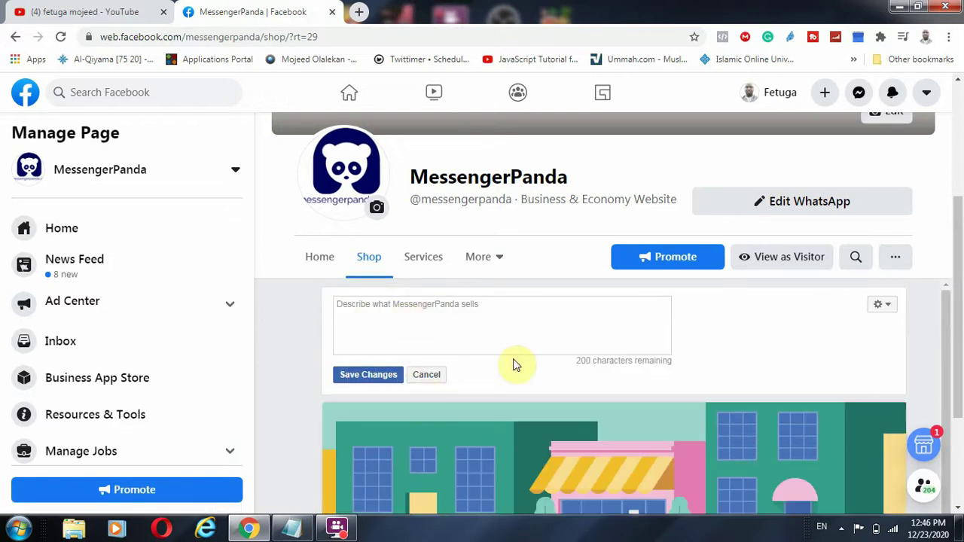
pyautogui.click(430, 376)
# Open the Add Product form from the shop's gear menu.
pyautogui.click(878, 306)
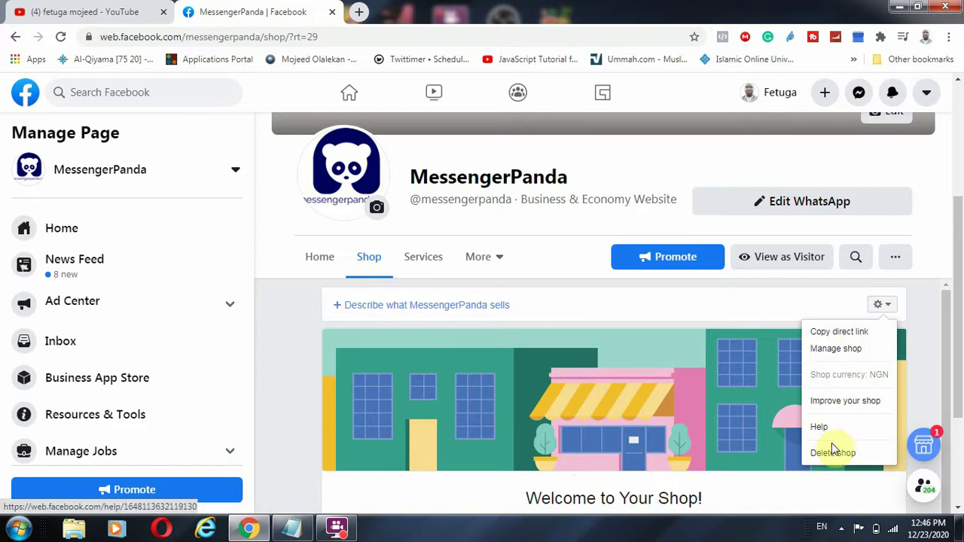
pyautogui.scroll(-1, 618, 414)
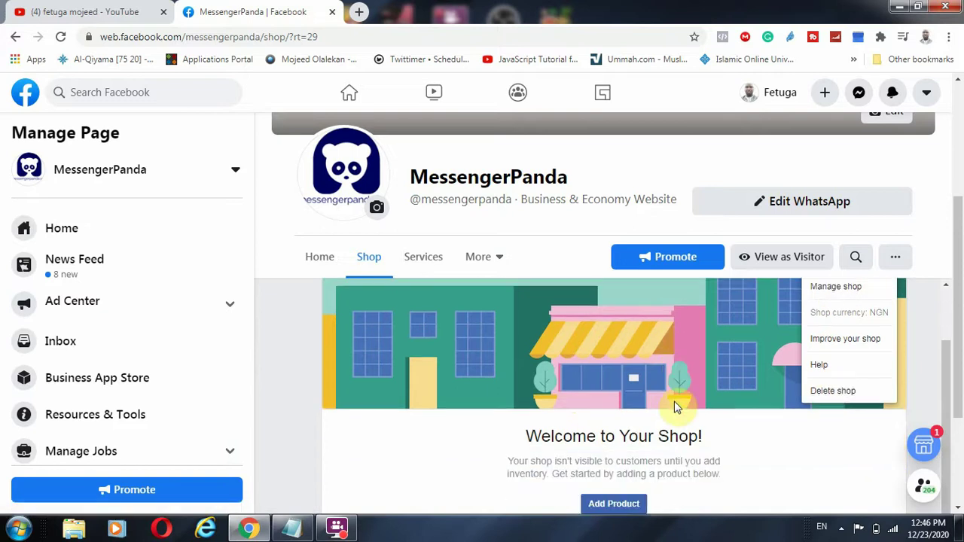
pyautogui.scroll(-3, 659, 423)
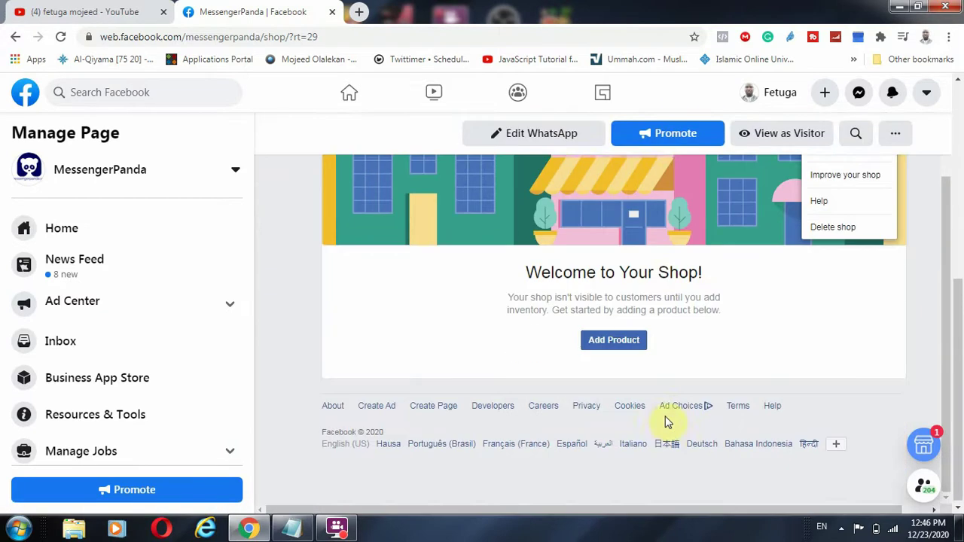
pyautogui.click(613, 340)
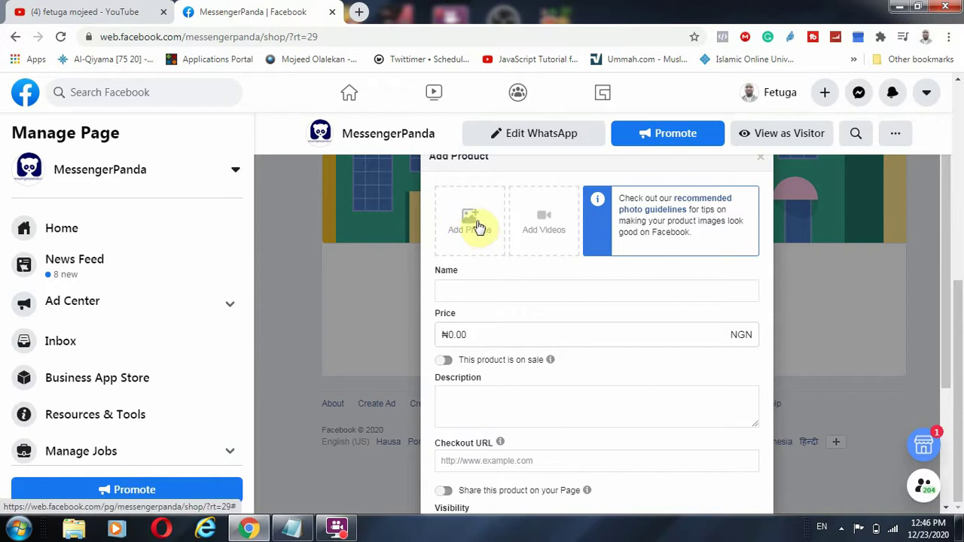
# Look over the Name, Price, Description and Checkout URL fields, leaving 'This product is on sale' off.
pyautogui.click(462, 286)
pyautogui.click(465, 334)
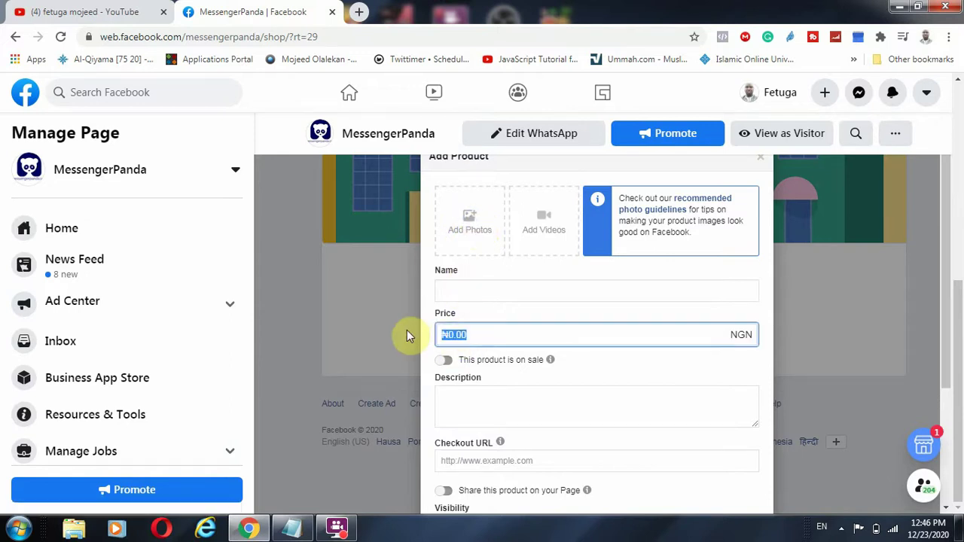
pyautogui.click(446, 363)
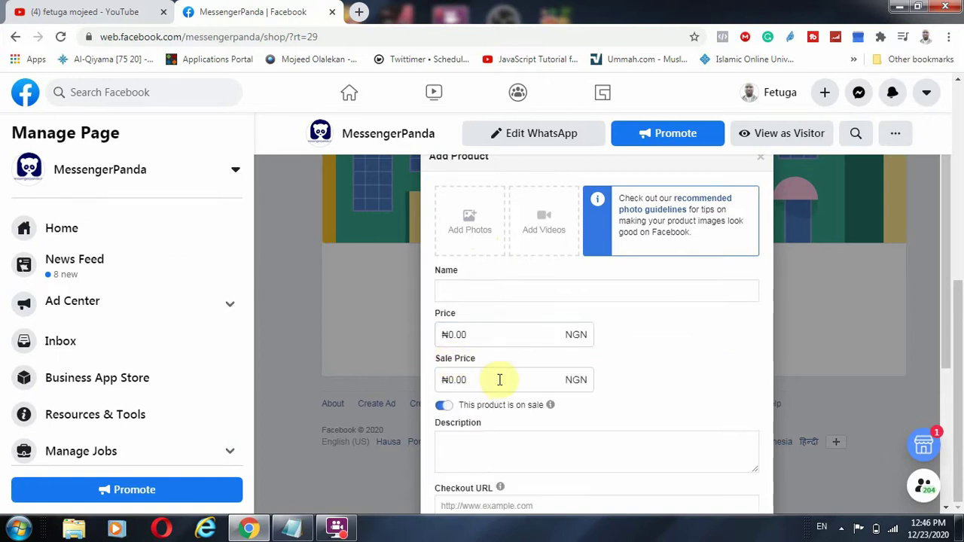
pyautogui.click(440, 406)
pyautogui.click(439, 406)
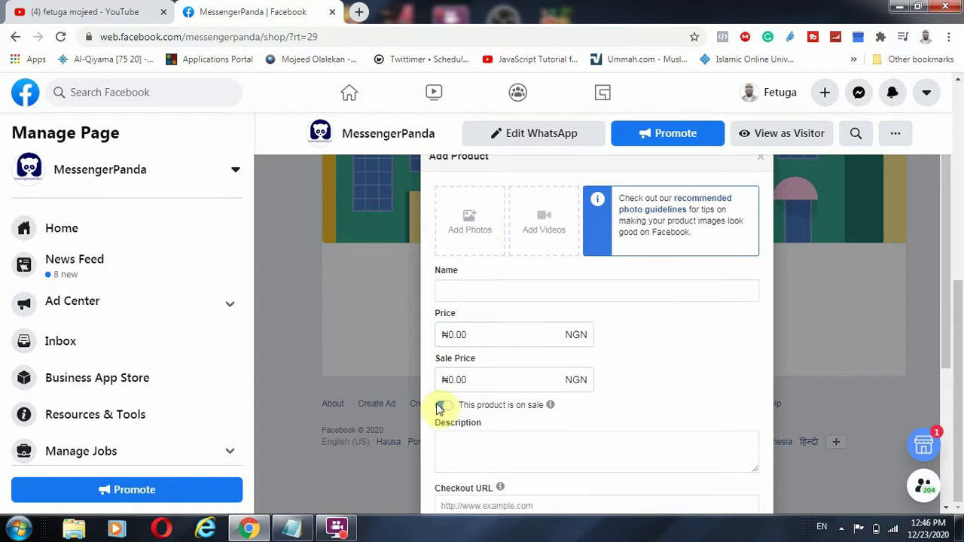
pyautogui.click(440, 406)
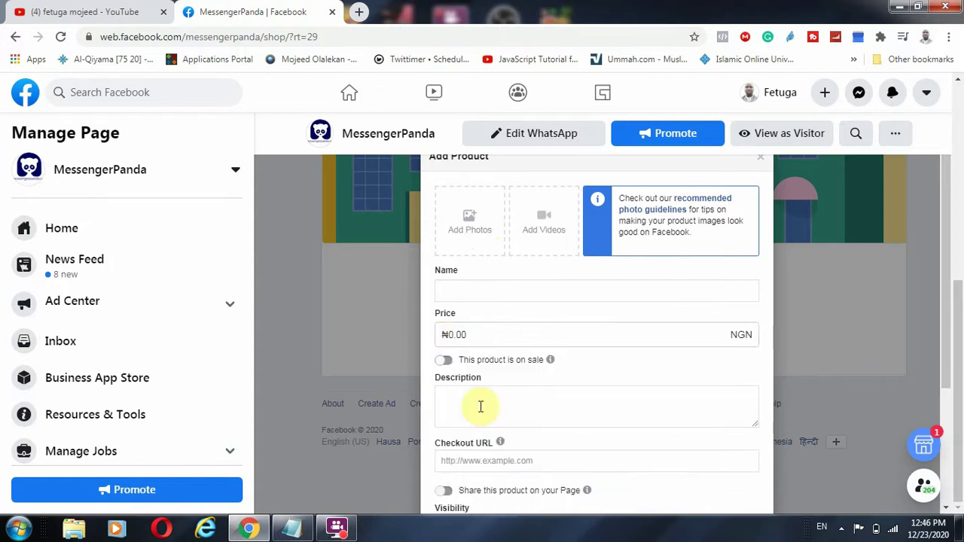
pyautogui.scroll(-1, 531, 388)
pyautogui.scroll(-2, 531, 387)
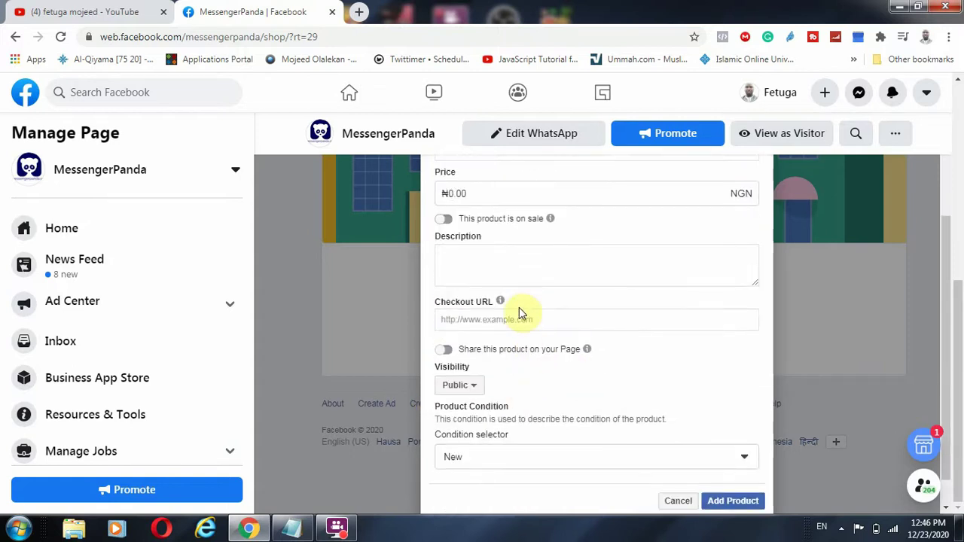
pyautogui.click(483, 261)
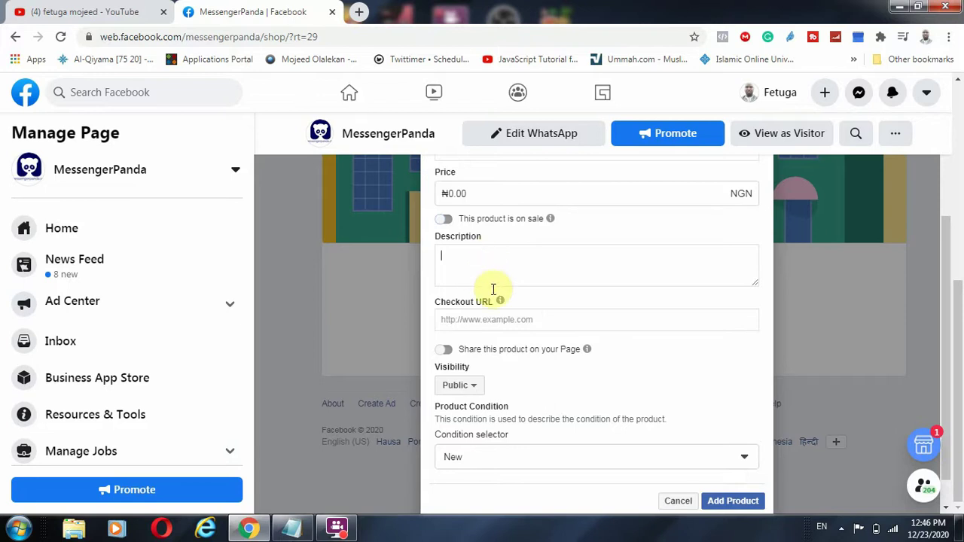
pyautogui.click(486, 322)
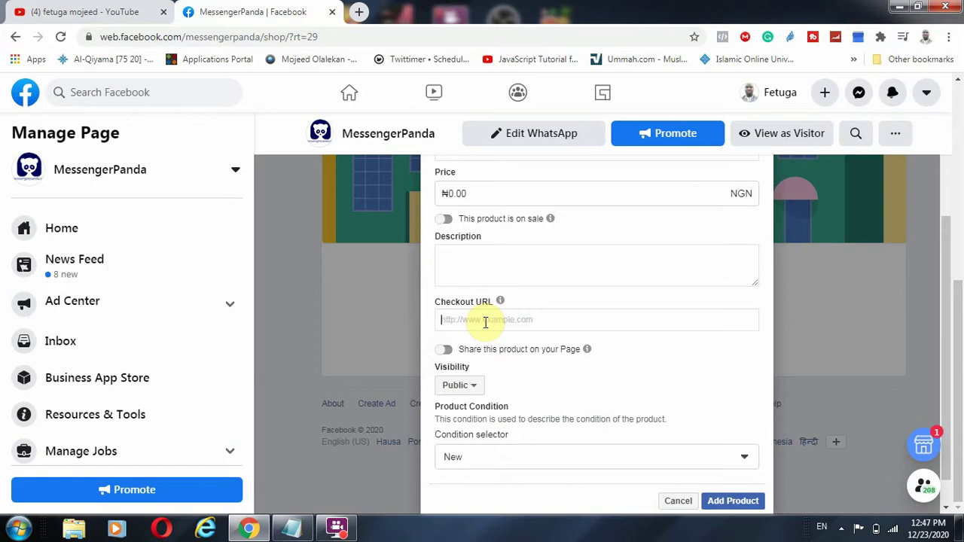
# Set the product to share on the Page, keeping visibility Public and condition New.
pyautogui.click(447, 351)
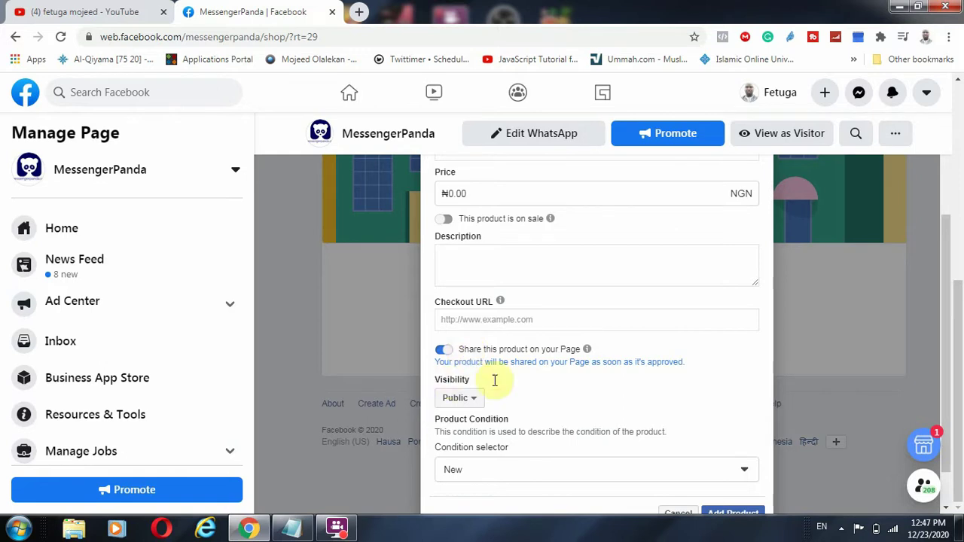
pyautogui.scroll(-2, 572, 380)
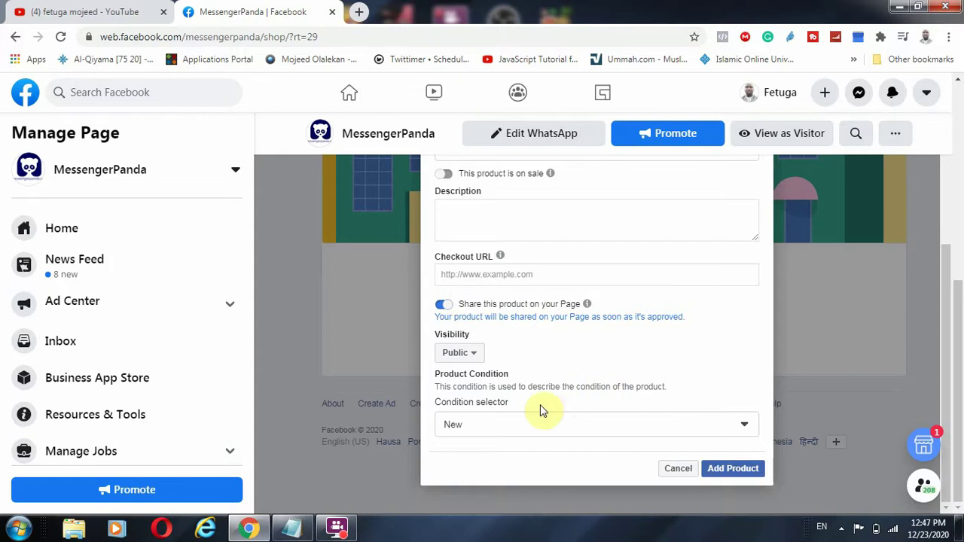
pyautogui.click(477, 354)
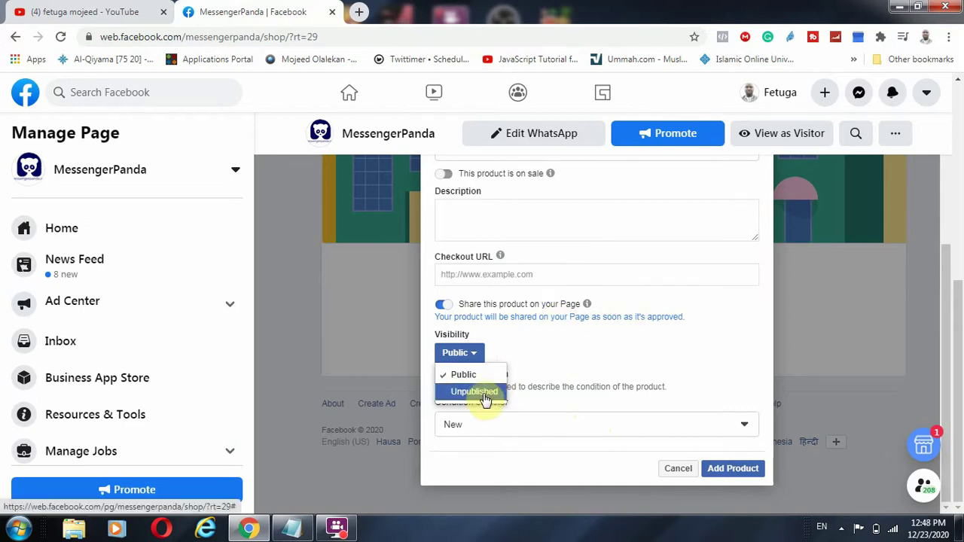
pyautogui.click(559, 384)
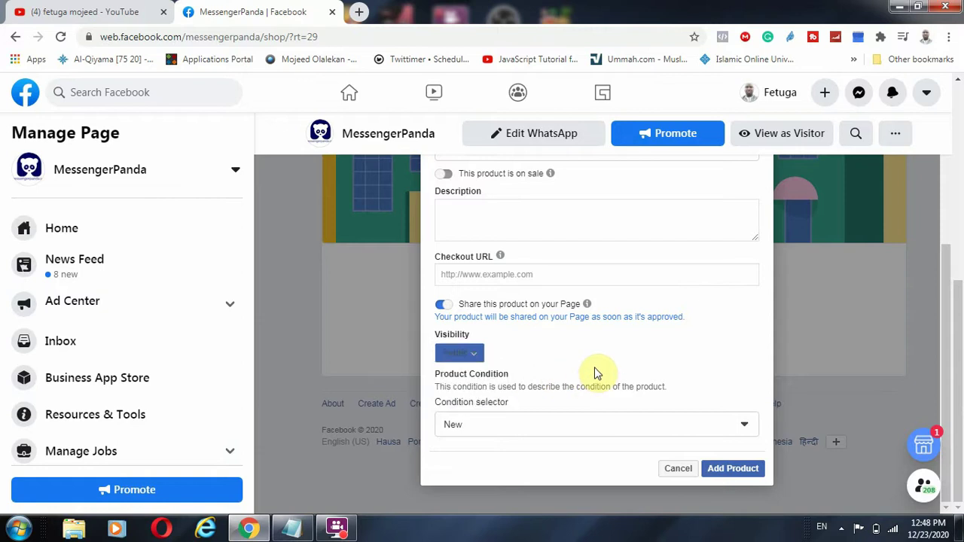
pyautogui.click(561, 423)
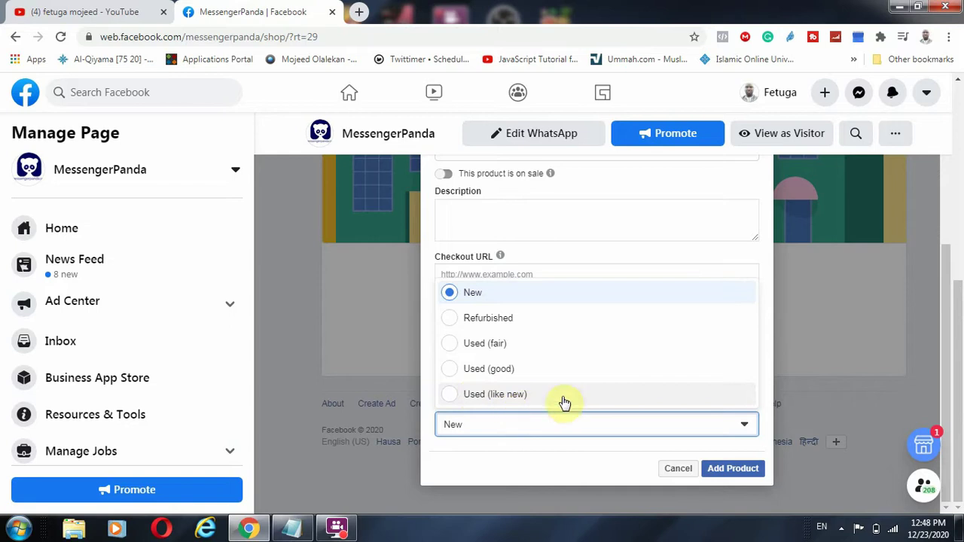
pyautogui.click(764, 348)
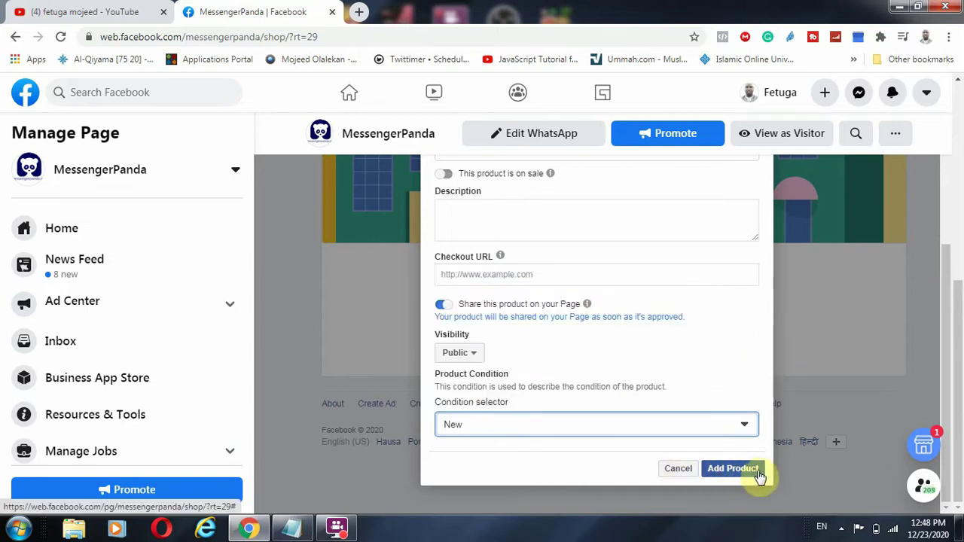
pyautogui.scroll(3, 729, 463)
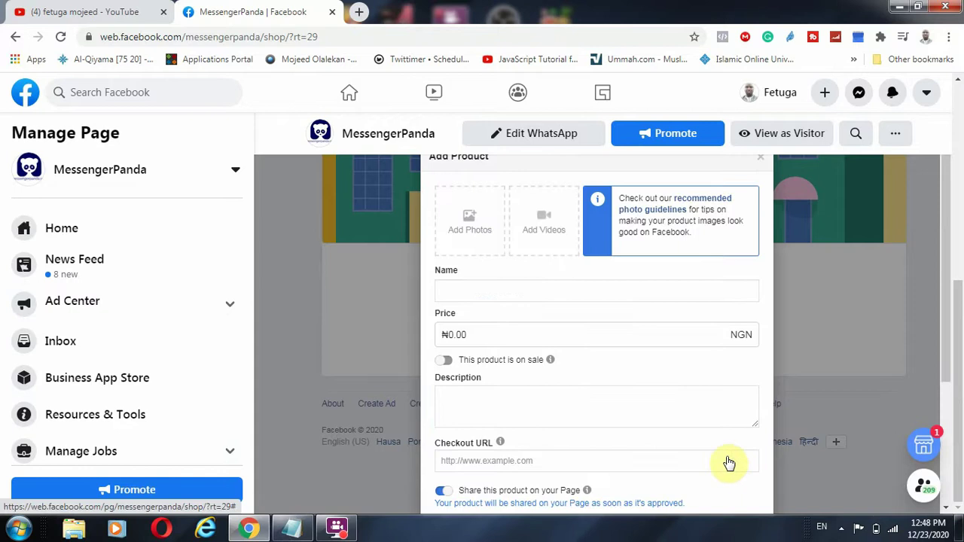
pyautogui.scroll(3, 673, 391)
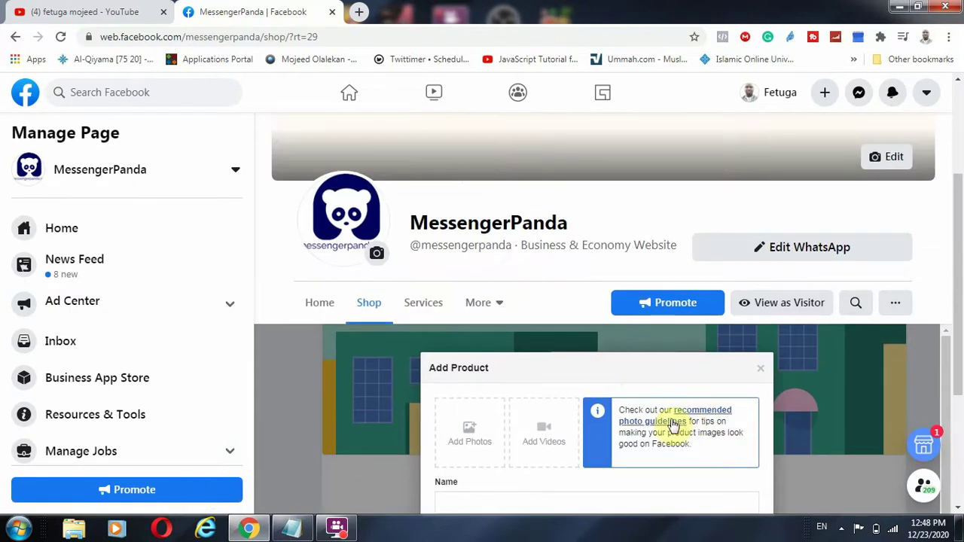
pyautogui.scroll(-3, 595, 432)
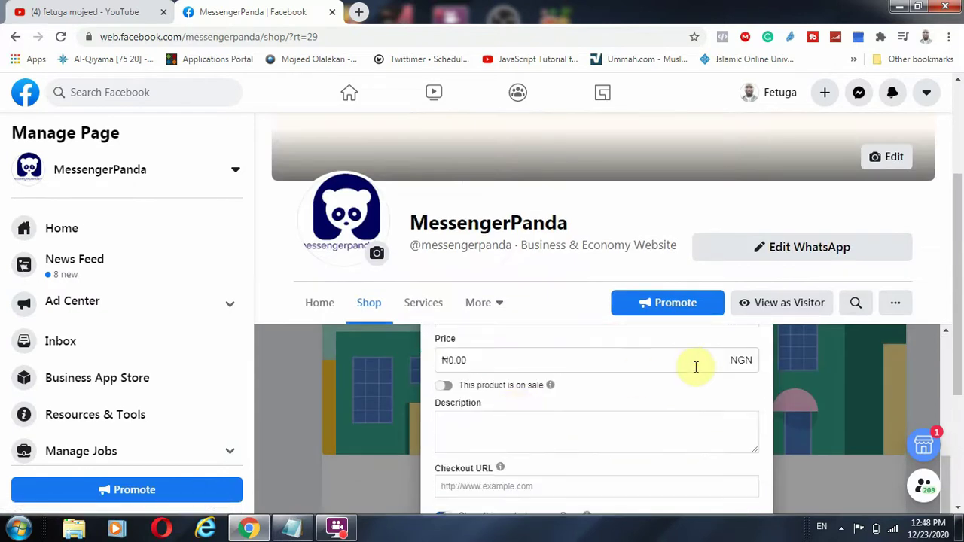
pyautogui.scroll(-5, 696, 367)
# Cancel the Add Product form without saving.
pyautogui.click(673, 468)
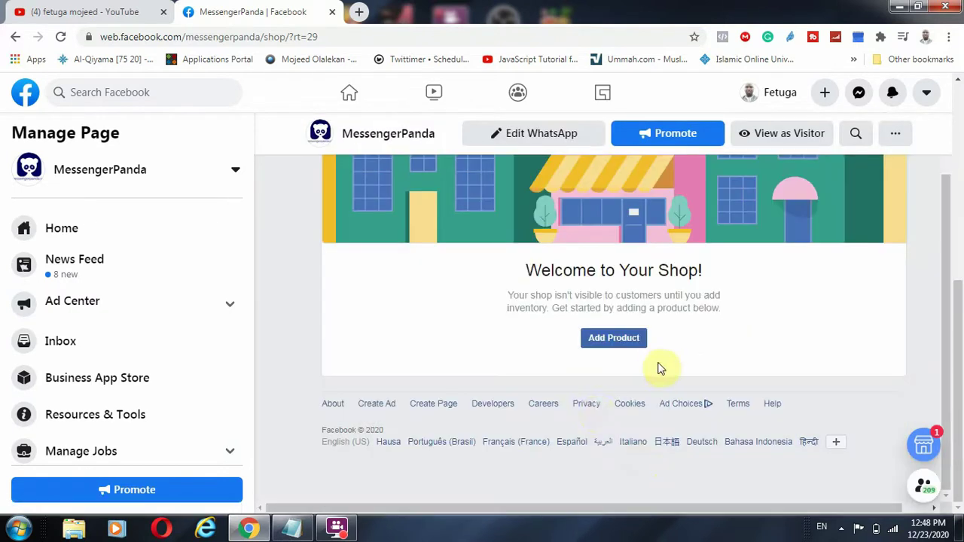
pyautogui.scroll(4, 893, 323)
pyautogui.scroll(2, 470, 330)
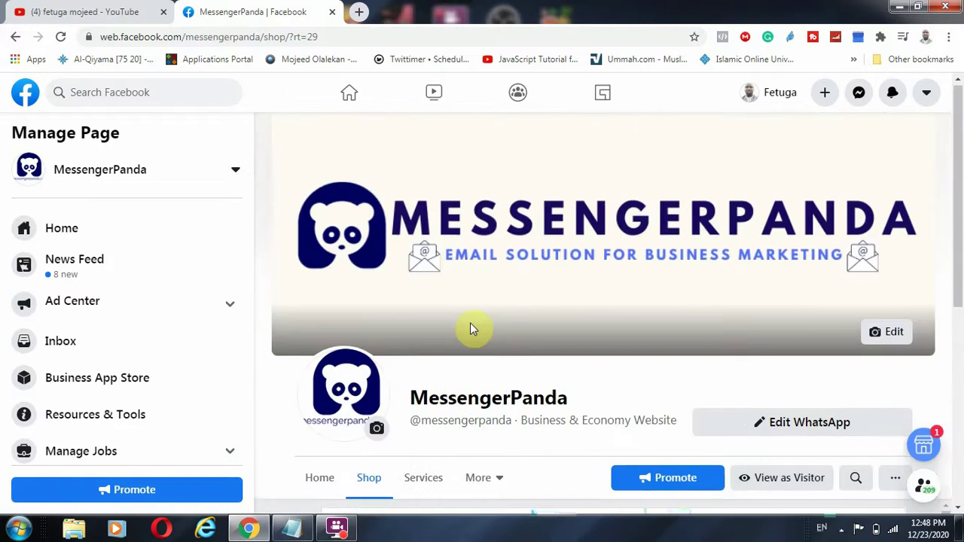
pyautogui.scroll(-3, 474, 328)
pyautogui.scroll(-3, 736, 366)
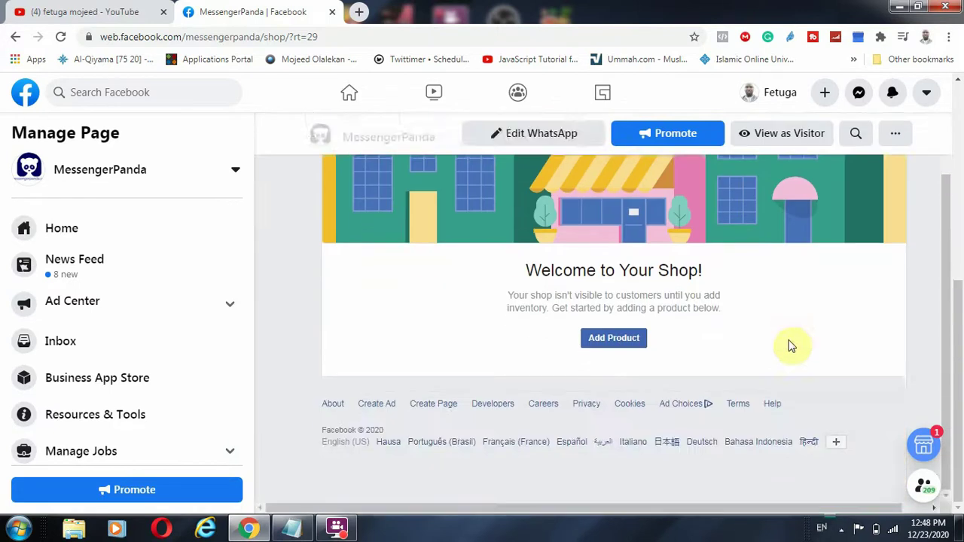
pyautogui.scroll(3, 789, 340)
# Open View as Visitor in a new browser tab and switch to it.
pyautogui.rightClick(786, 376)
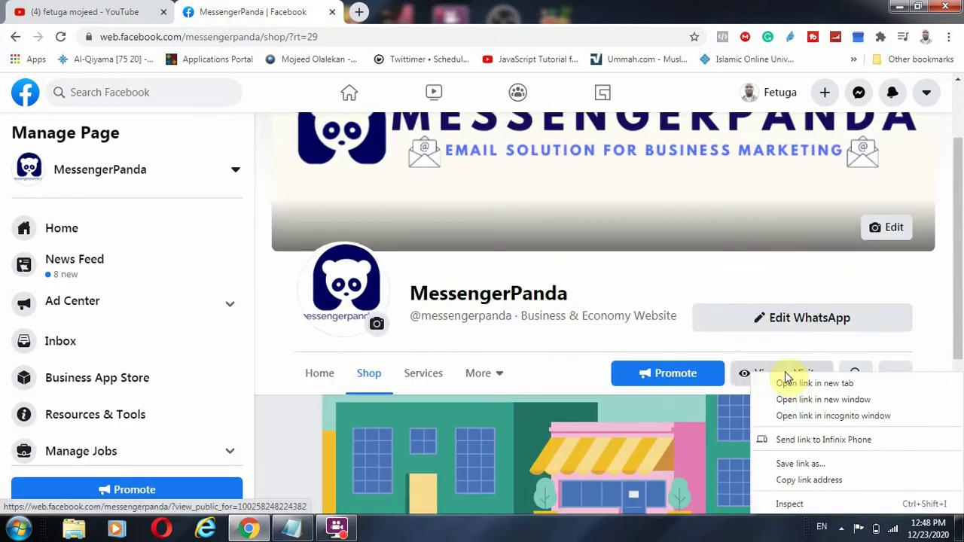
pyautogui.click(787, 382)
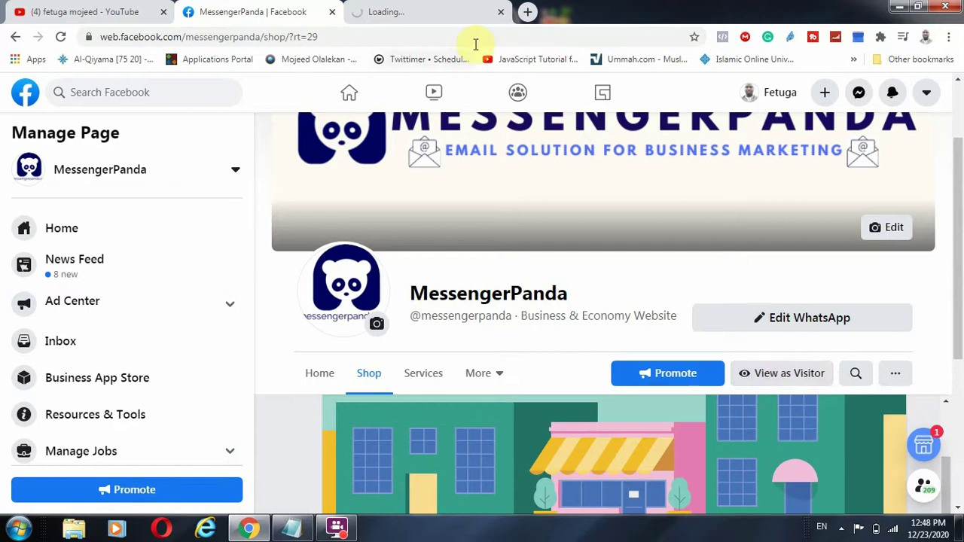
pyautogui.click(430, 11)
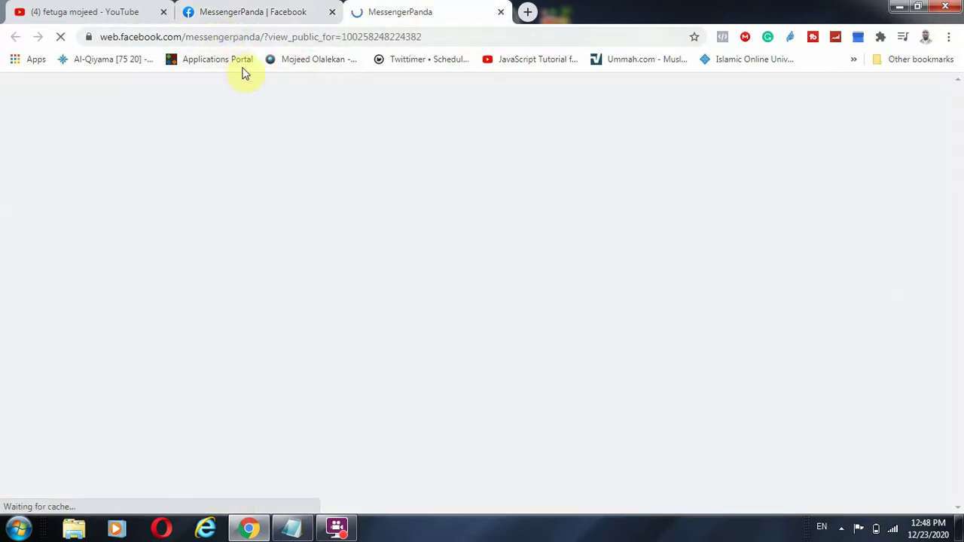
# In the visitor view, highlight the '72 people follow this' and '59 people like this' lines.
pyautogui.click(267, 7)
pyautogui.click(400, 11)
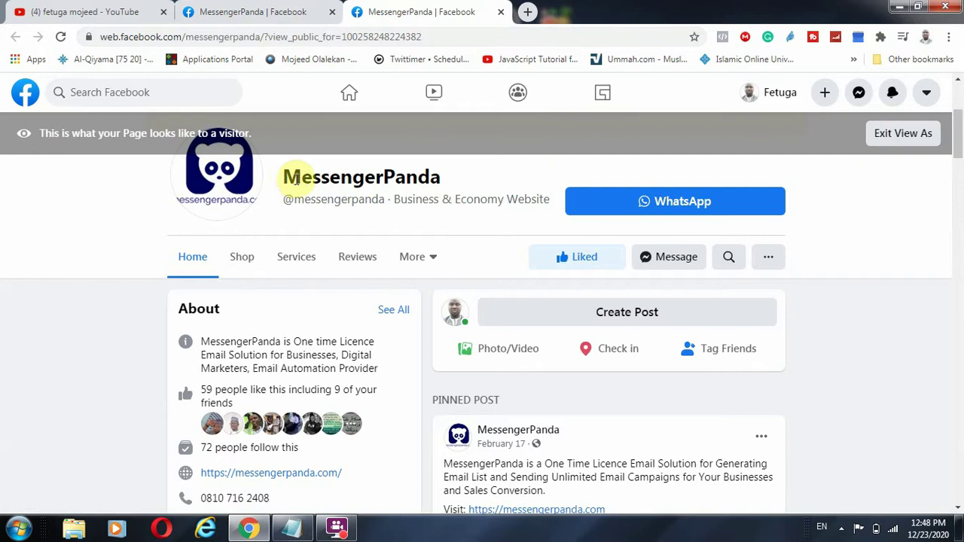
pyautogui.scroll(-3, 218, 302)
pyautogui.scroll(5, 226, 290)
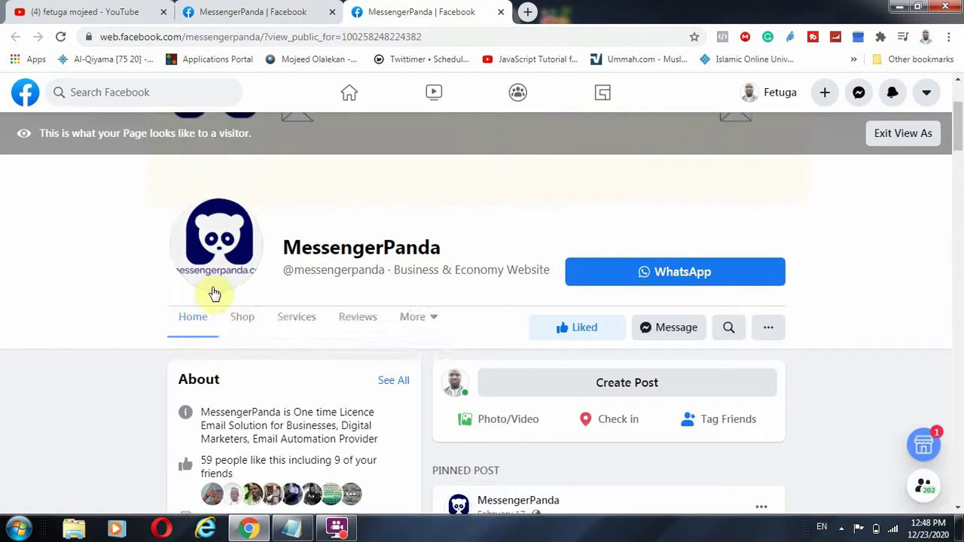
pyautogui.scroll(-3, 451, 346)
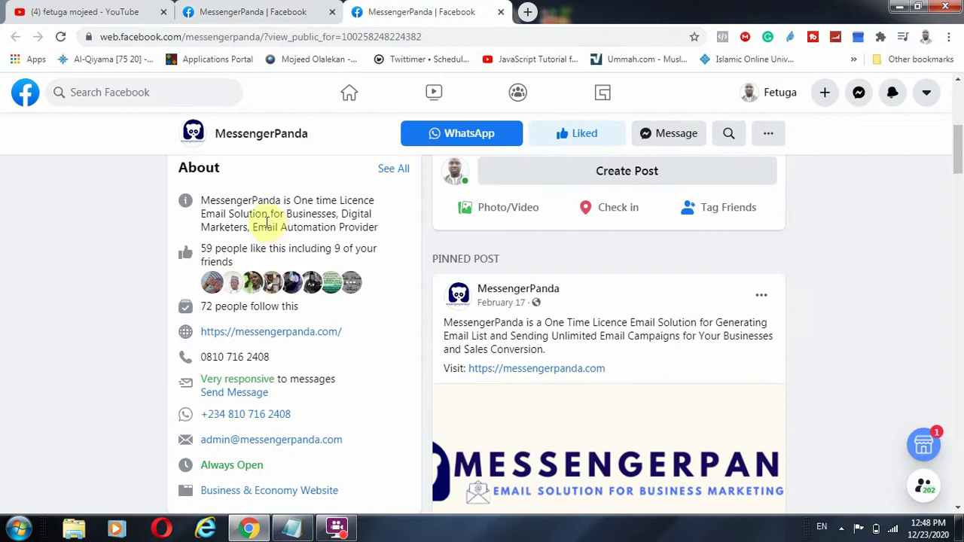
pyautogui.scroll(3, 286, 263)
pyautogui.scroll(-10, 525, 382)
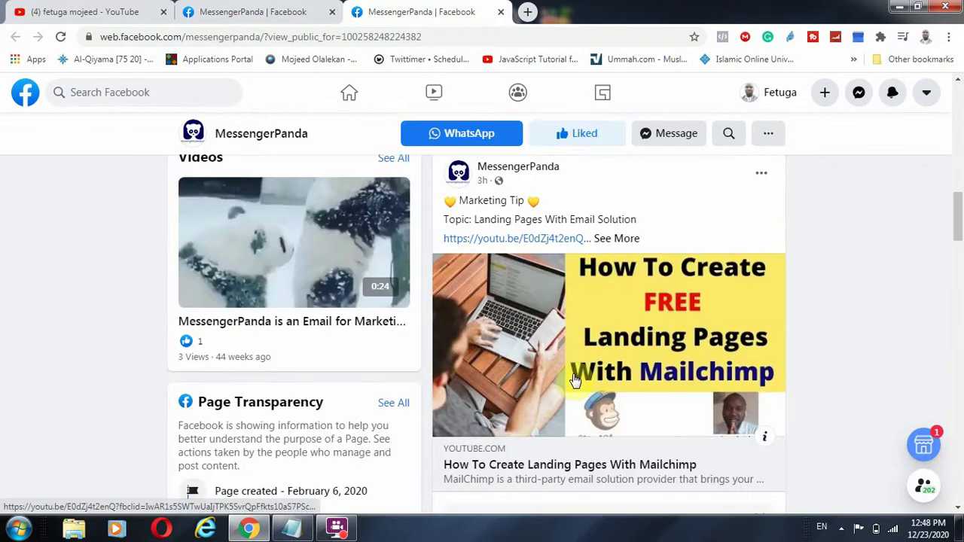
pyautogui.scroll(6, 576, 382)
pyautogui.scroll(3, 213, 331)
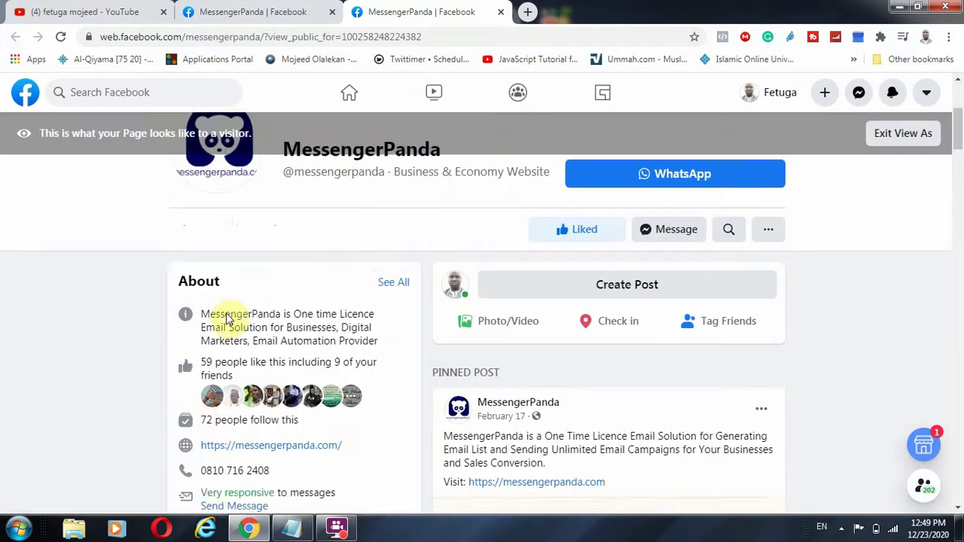
pyautogui.moveTo(197, 452); pyautogui.dragTo(299, 449)
pyautogui.moveTo(201, 392); pyautogui.dragTo(302, 390)
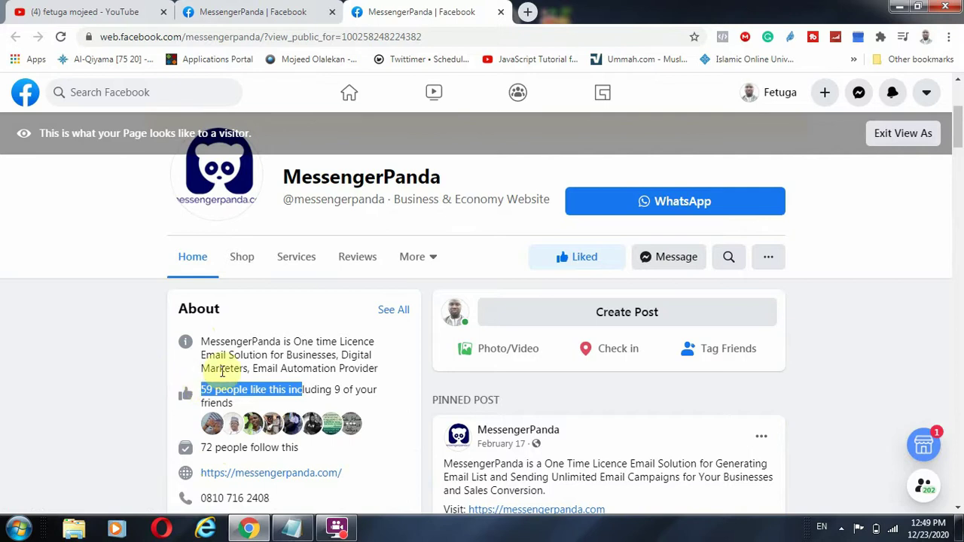
# Scroll through the visitor view's About, photos, videos and posts, then back to the top.
pyautogui.scroll(-1, 219, 369)
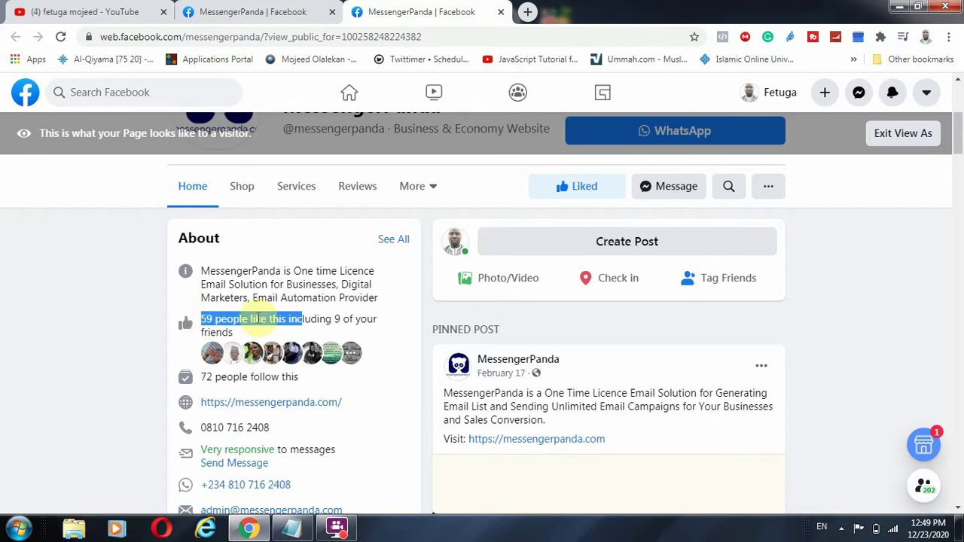
pyautogui.scroll(-1, 366, 327)
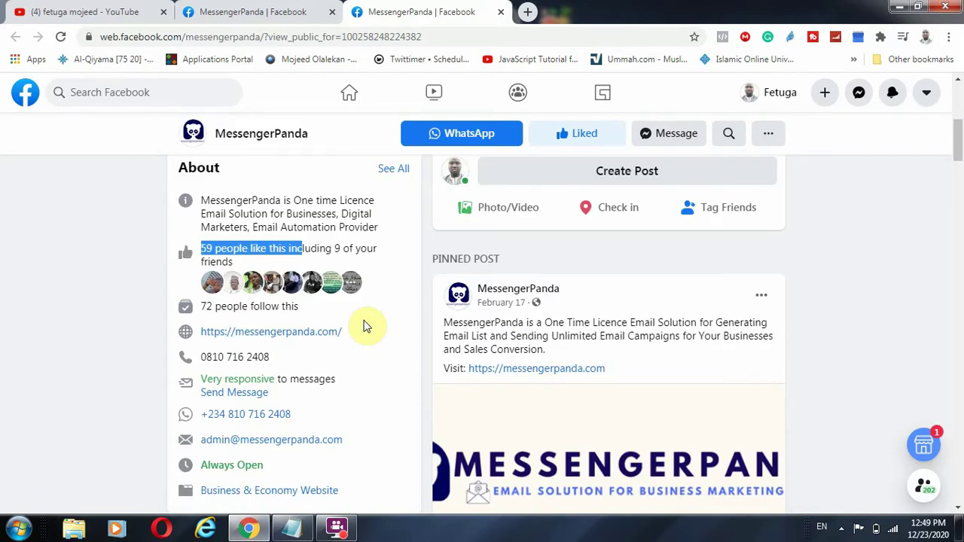
pyautogui.scroll(-5, 381, 369)
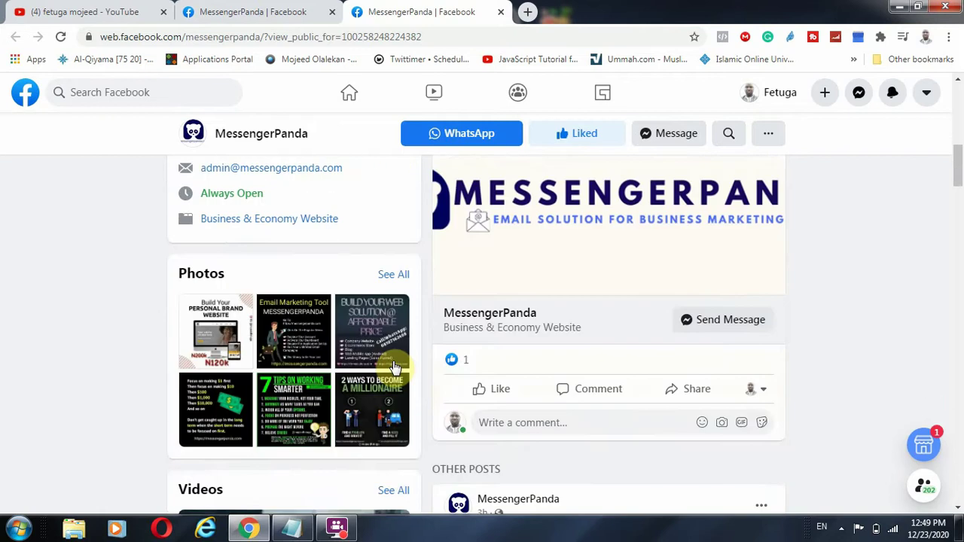
pyautogui.scroll(3, 437, 354)
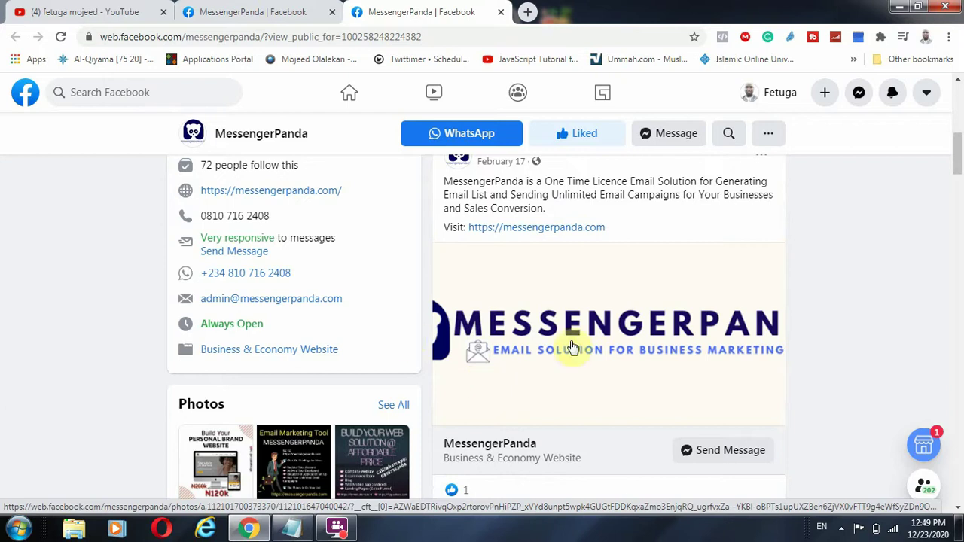
pyautogui.scroll(-4, 572, 348)
pyautogui.scroll(-4, 576, 345)
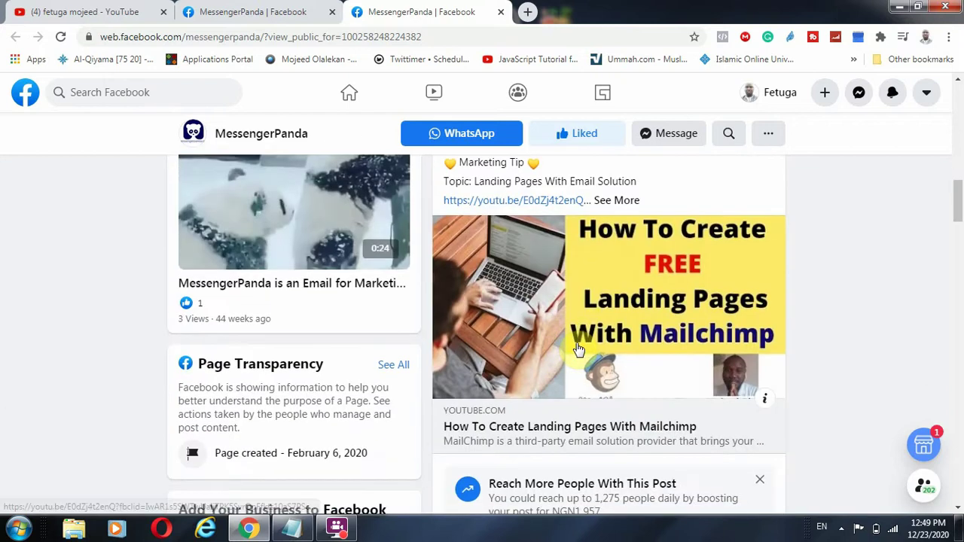
pyautogui.scroll(3, 578, 349)
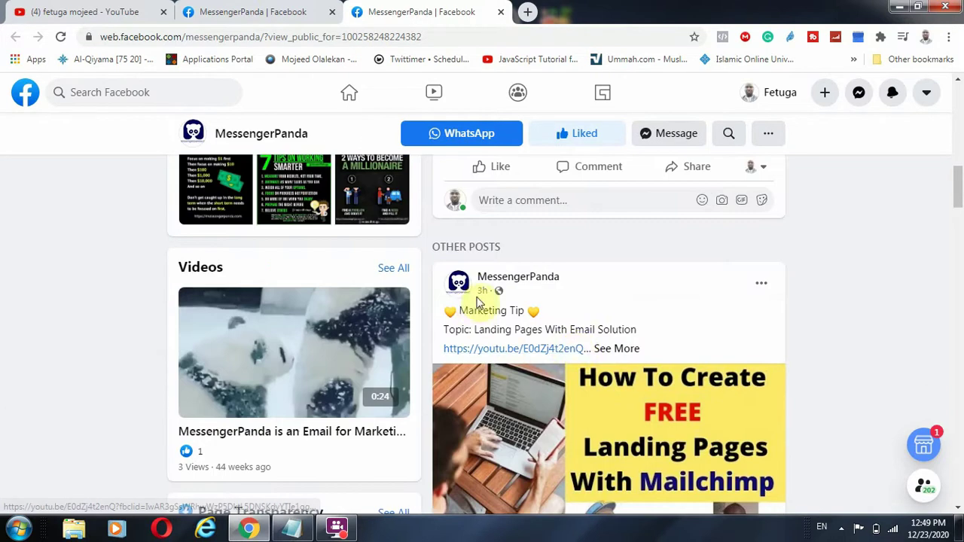
pyautogui.scroll(-3, 517, 331)
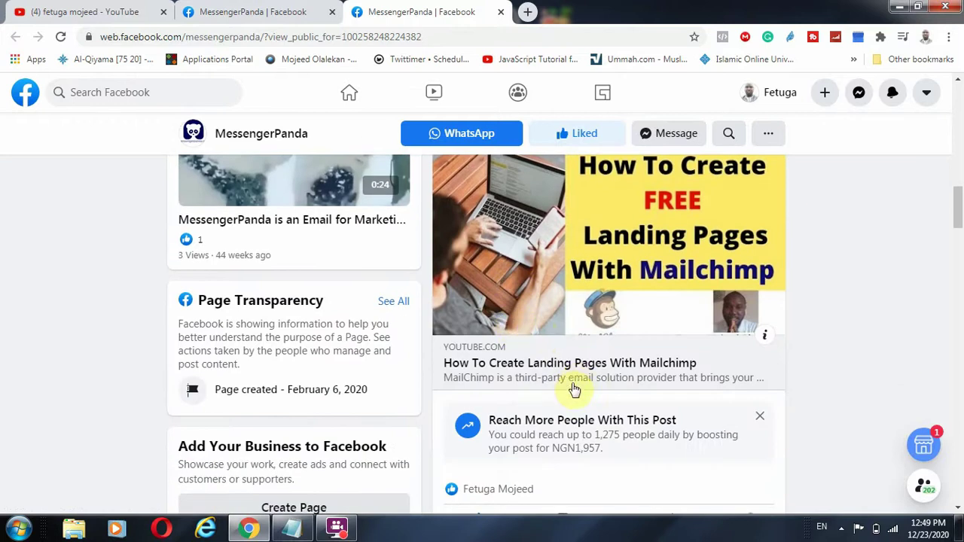
pyautogui.scroll(-1, 564, 392)
pyautogui.scroll(-4, 504, 368)
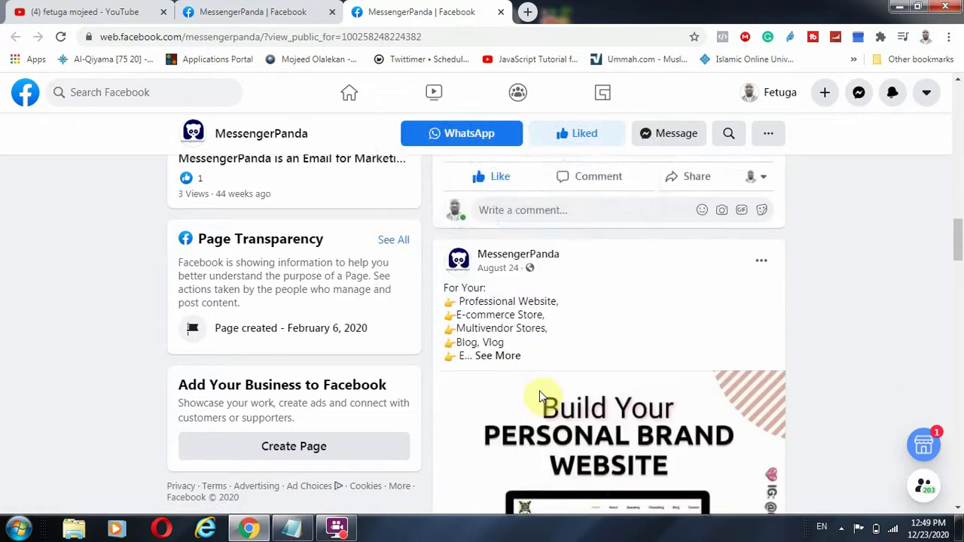
pyautogui.scroll(1, 542, 400)
pyautogui.scroll(2, 542, 400)
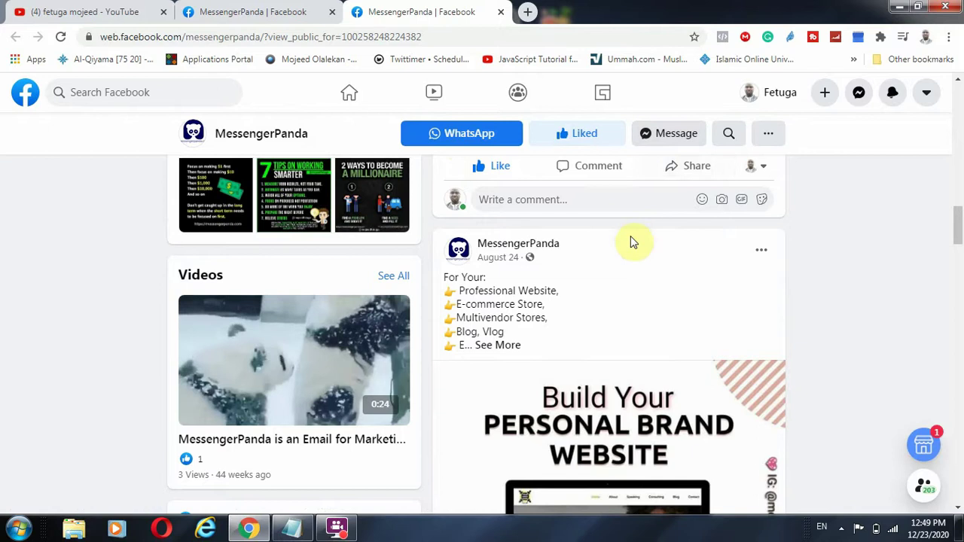
pyautogui.scroll(10, 631, 240)
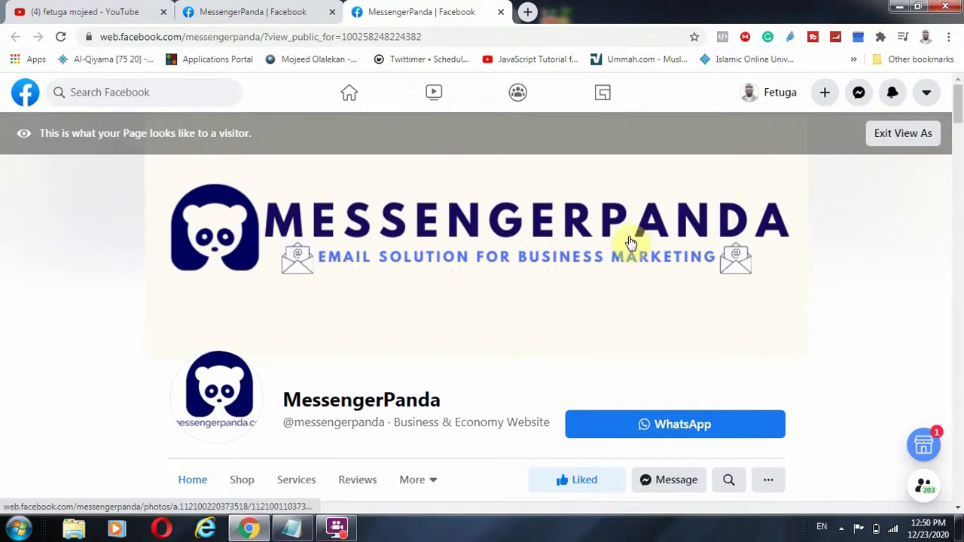